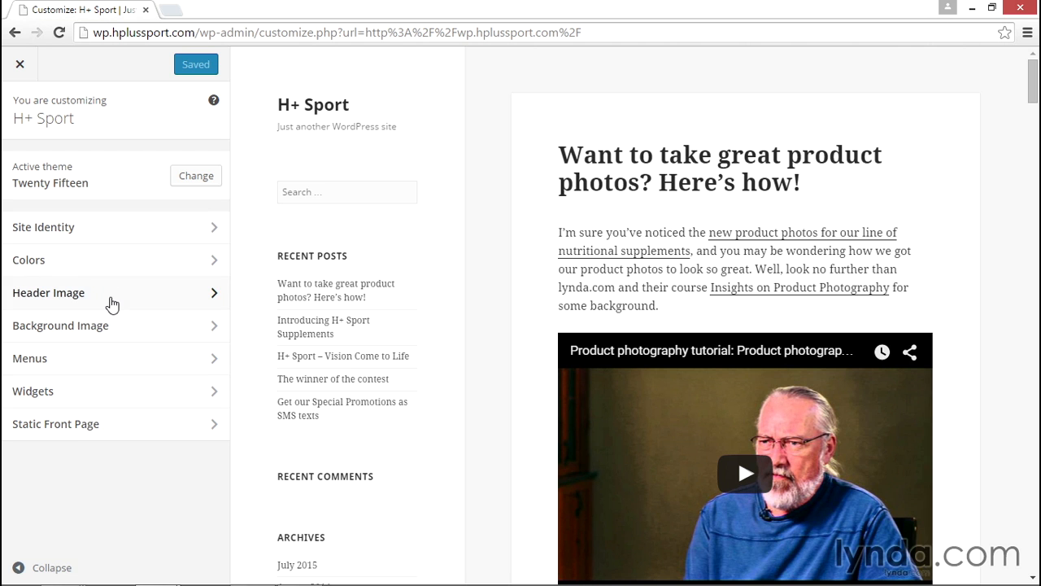
Open the Site Identity settings for the H+ Sport site
{"action": "left_click", "coordinate": [115, 231]}
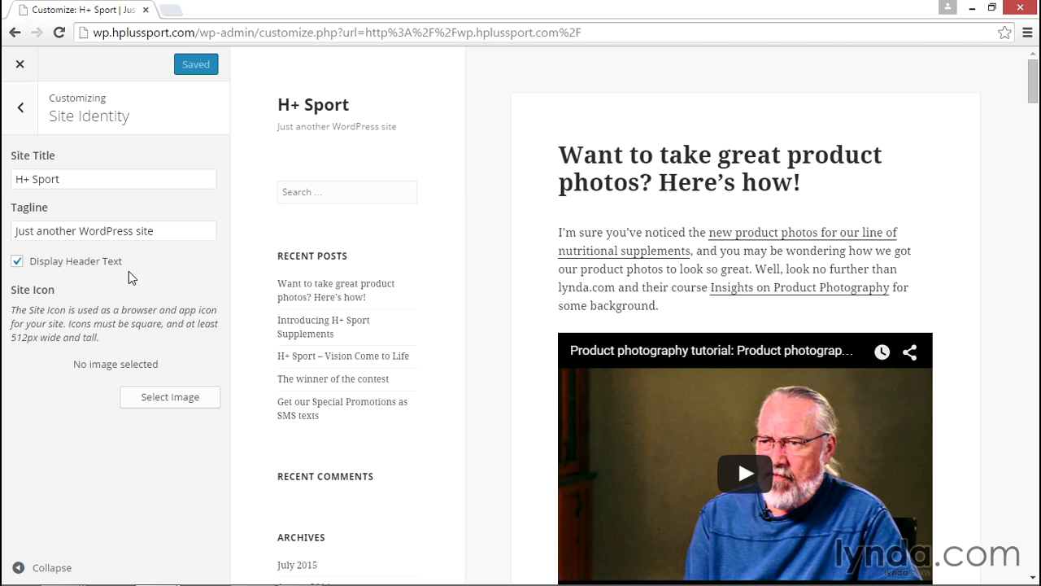
{"action": "left_click", "coordinate": [30, 114]}
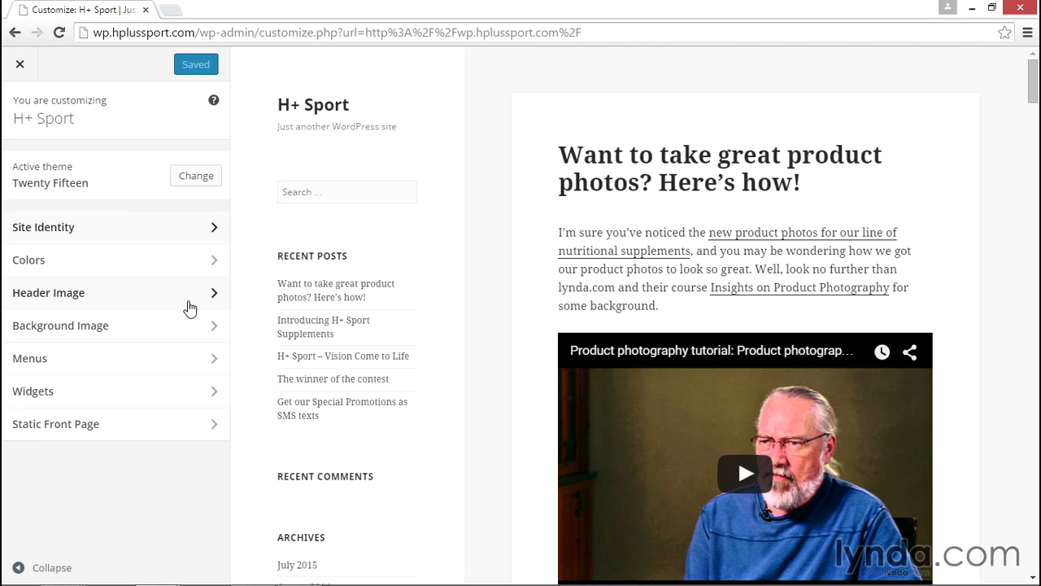
{"action": "left_click", "coordinate": [123, 234]}
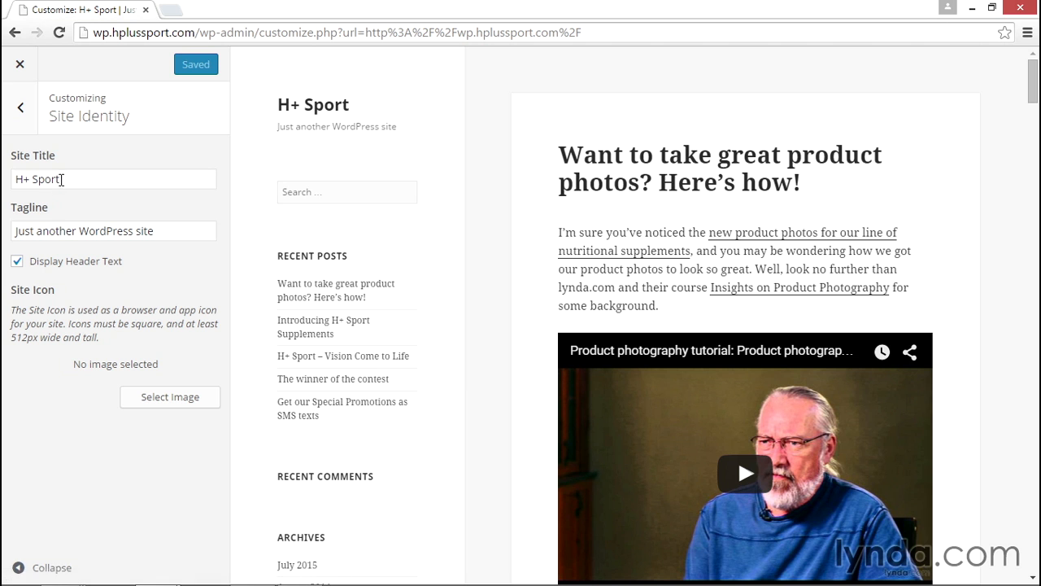
Change the site title to "This is the new title"
{"action": "left_click_drag", "start_coordinate": [60, 180], "coordinate": [6, 178]}
{"action": "type", "text": "Thi"}
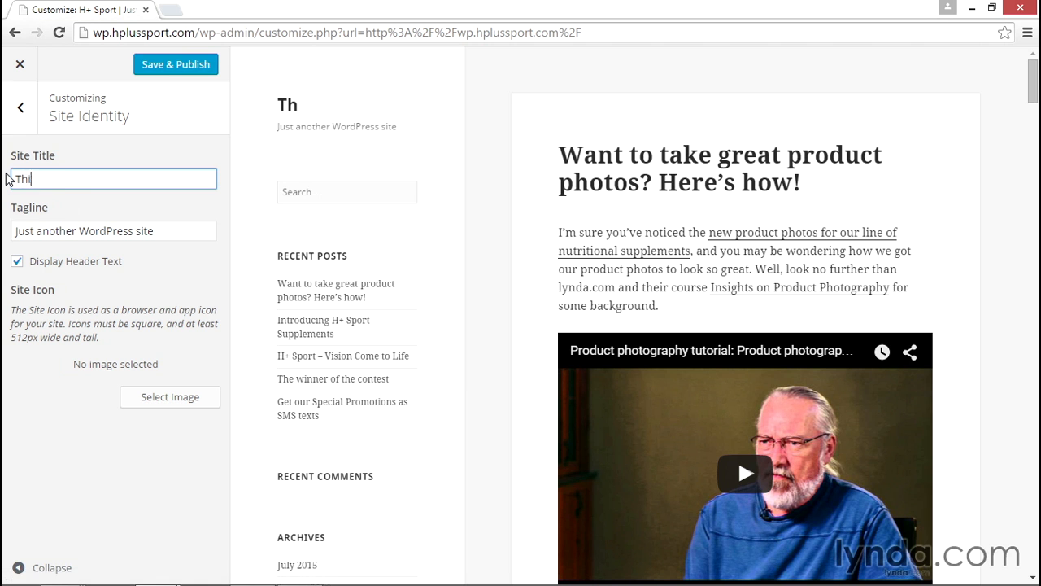
{"action": "type", "text": "s is the new title"}
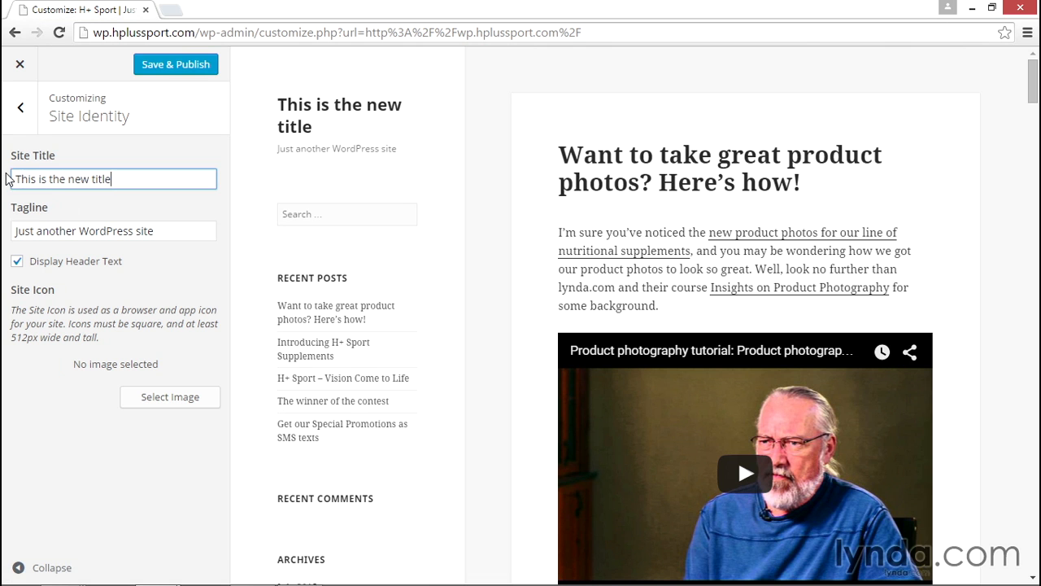
Set the site title back to "H+ Sport"
{"action": "key", "text": "ctrl+a"}
{"action": "type", "text": "H"}
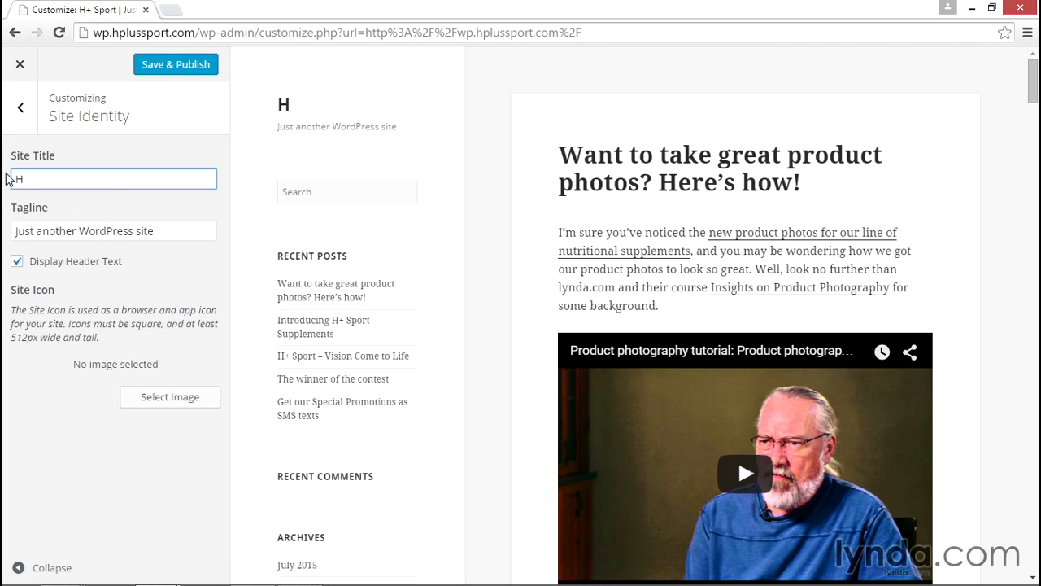
{"action": "type", "text": "+ Sport"}
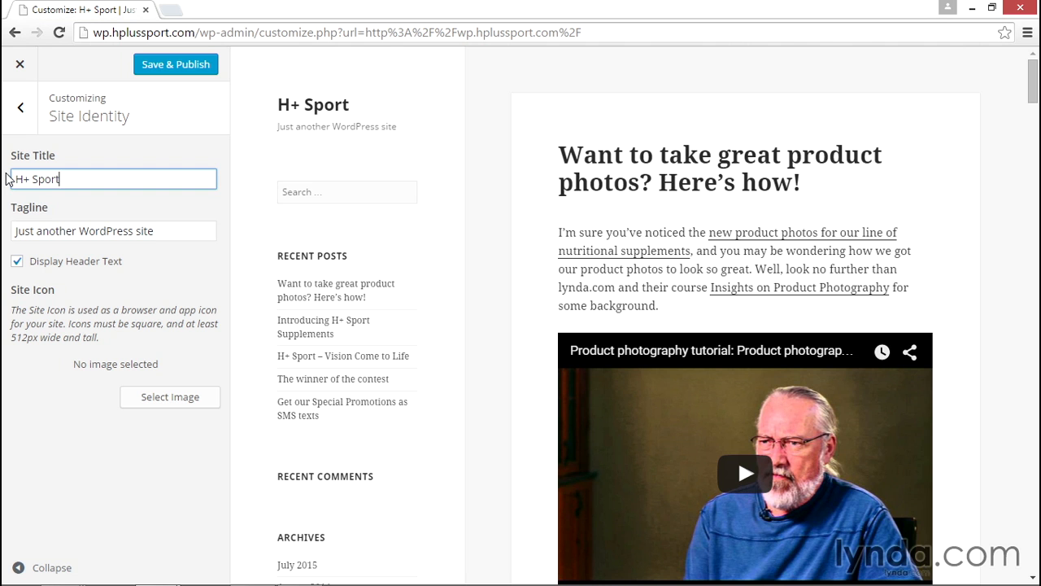
Replace the site tagline with "Revive, Refuel, Regenerate"
{"action": "left_click", "coordinate": [152, 233]}
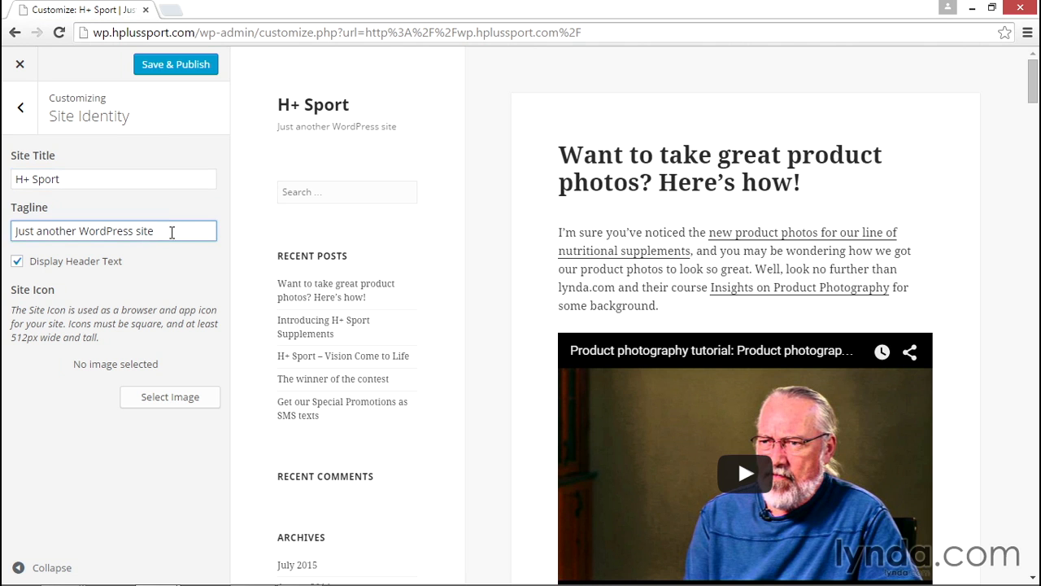
{"action": "left_click_drag", "start_coordinate": [171, 232], "coordinate": [8, 234]}
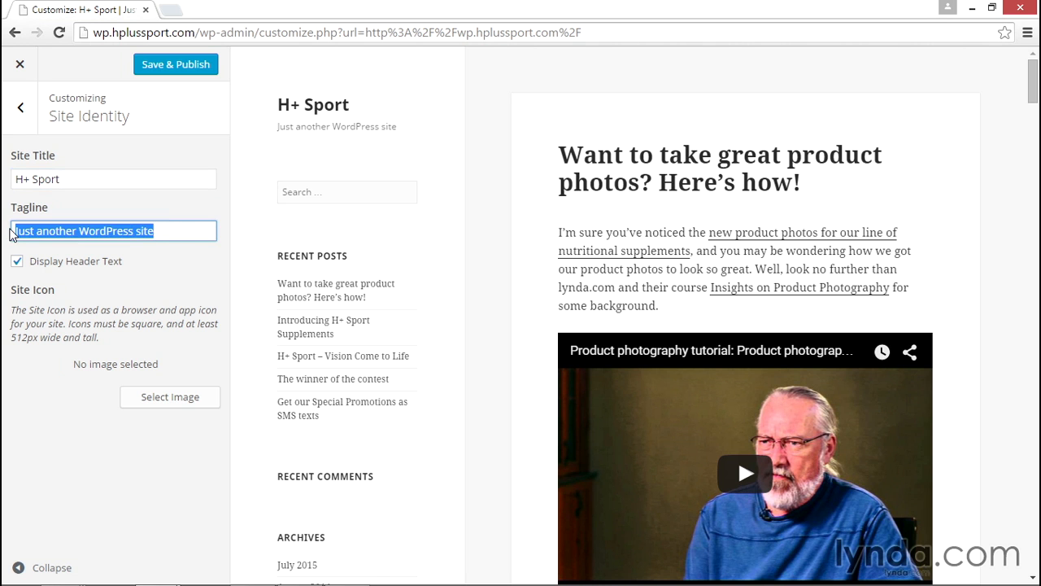
{"action": "type", "text": "Revive, Refuel, Regenerate"}
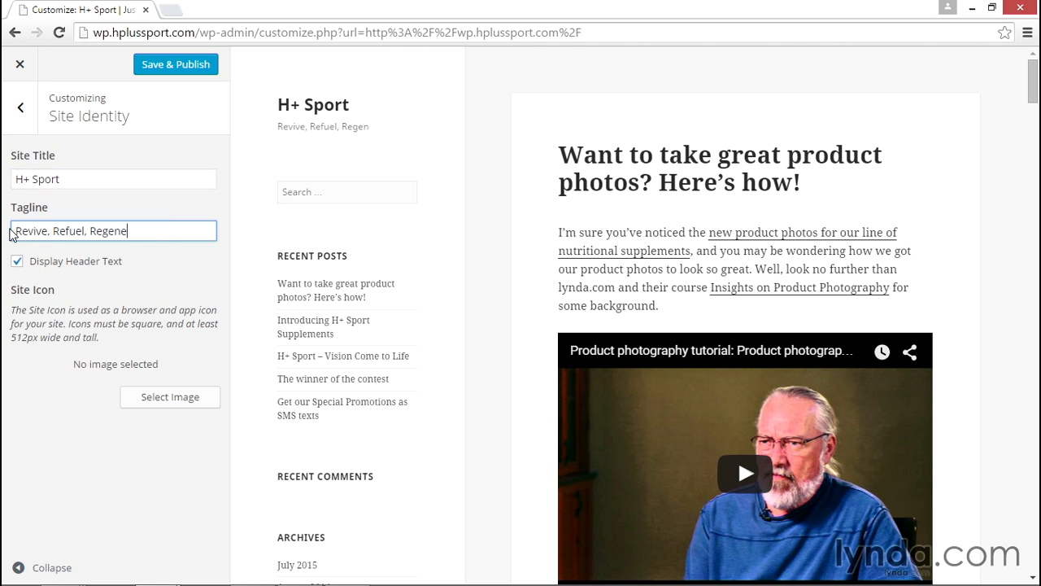
Turn the display of the header text off and on again
{"action": "left_click", "coordinate": [46, 268]}
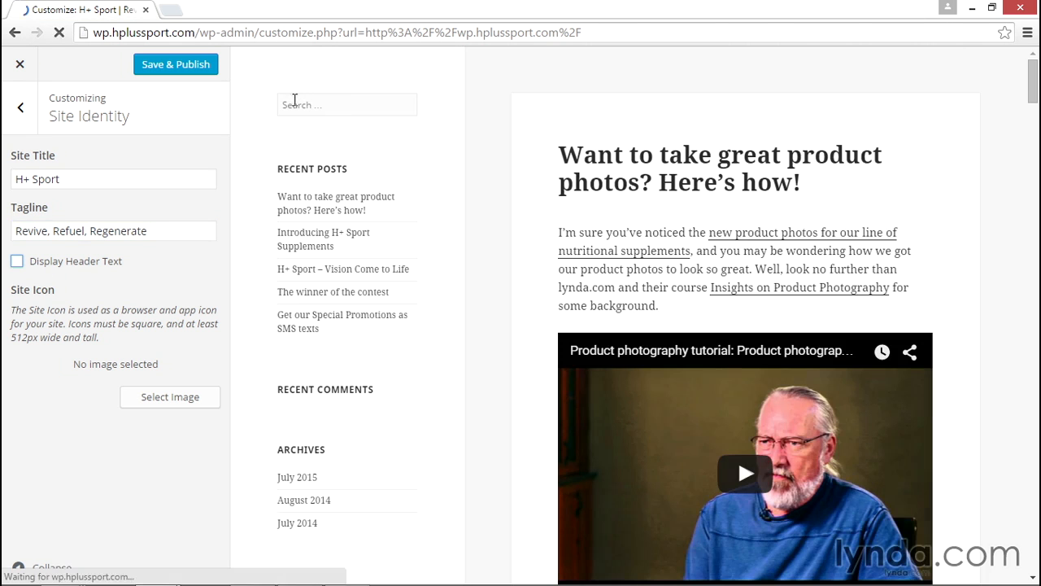
{"action": "left_click", "coordinate": [91, 262]}
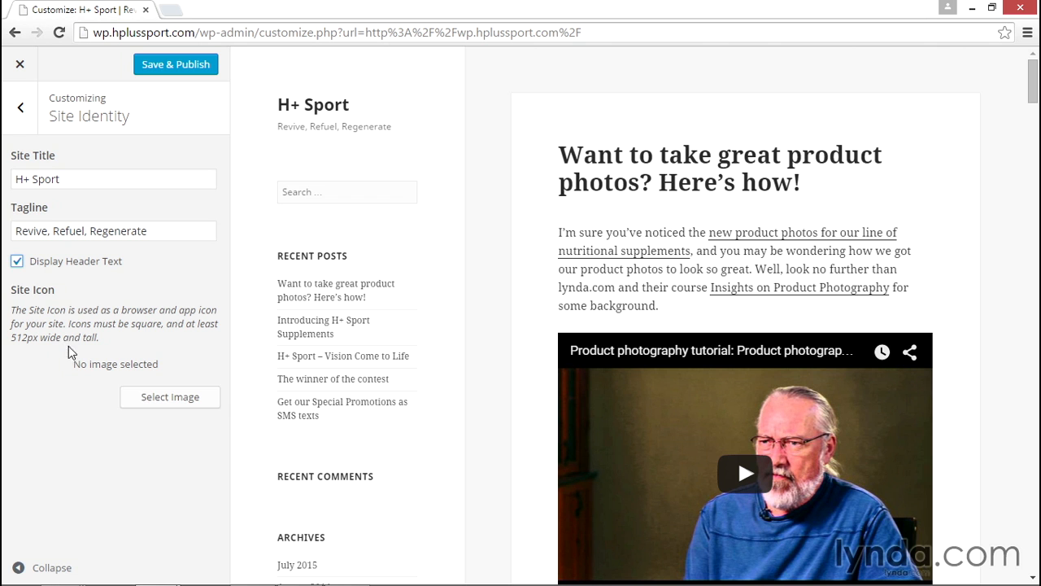
Upload the HplusLogo image from the graphics folder on the desktop for use as the site icon
{"action": "left_click", "coordinate": [169, 399]}
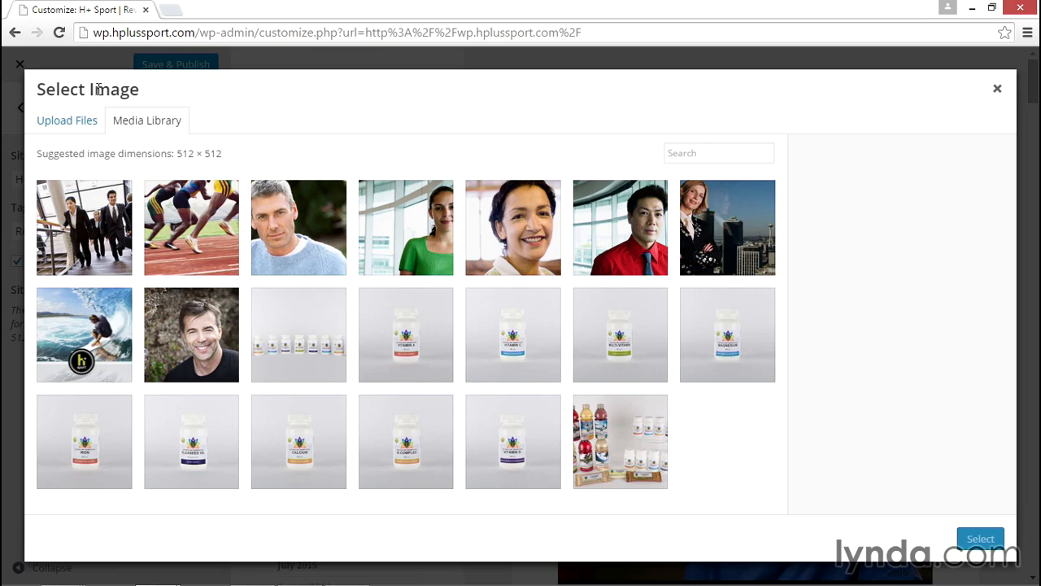
{"action": "left_click", "coordinate": [86, 126]}
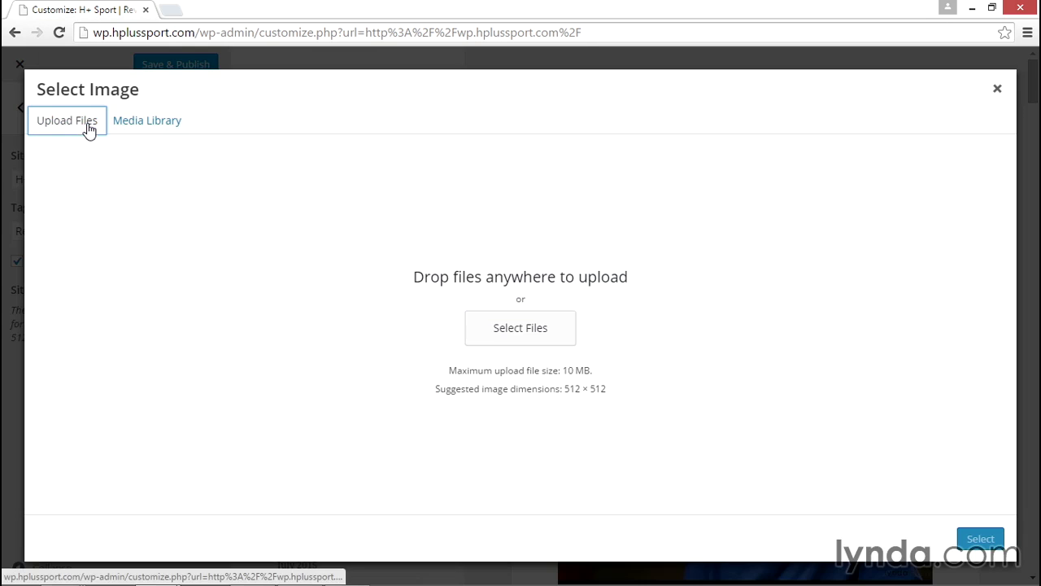
{"action": "left_click", "coordinate": [495, 334]}
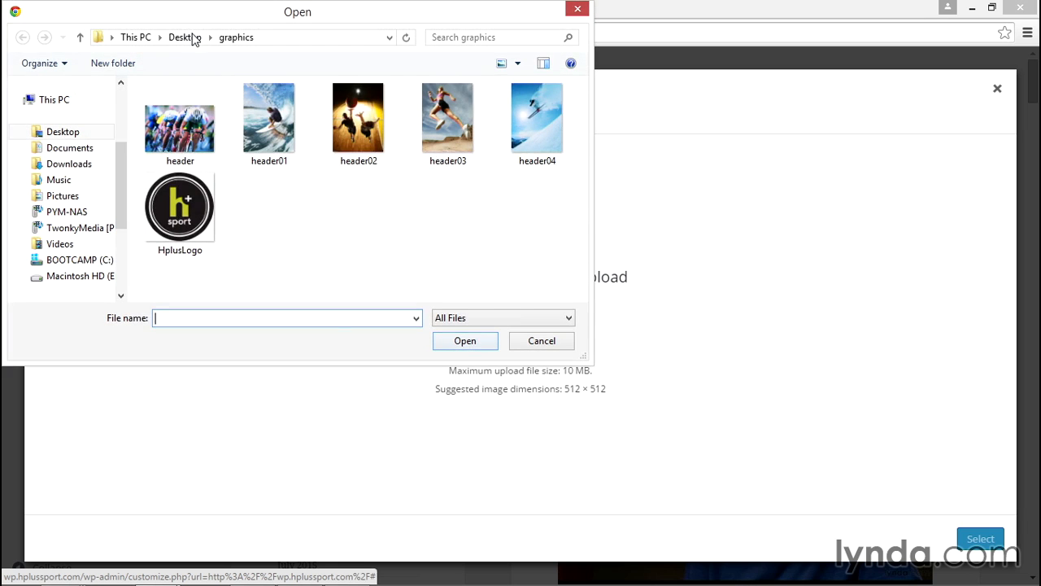
{"action": "left_click", "coordinate": [172, 210]}
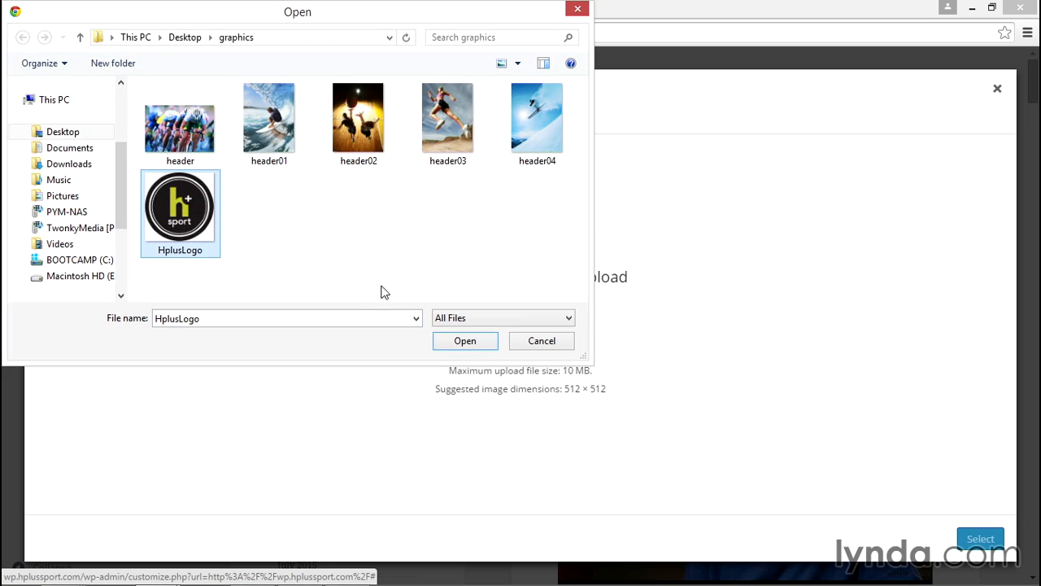
{"action": "left_click", "coordinate": [460, 342]}
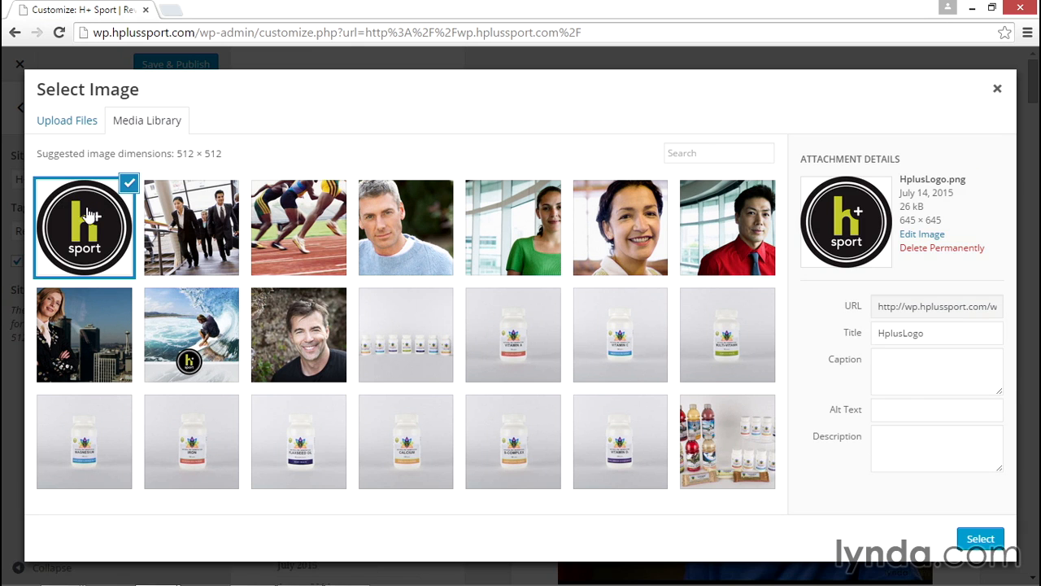
Retitle the uploaded logo with the H+ Sport name and apply it as the site icon, cropped to the full image
{"action": "left_click_drag", "start_coordinate": [926, 332], "coordinate": [787, 323]}
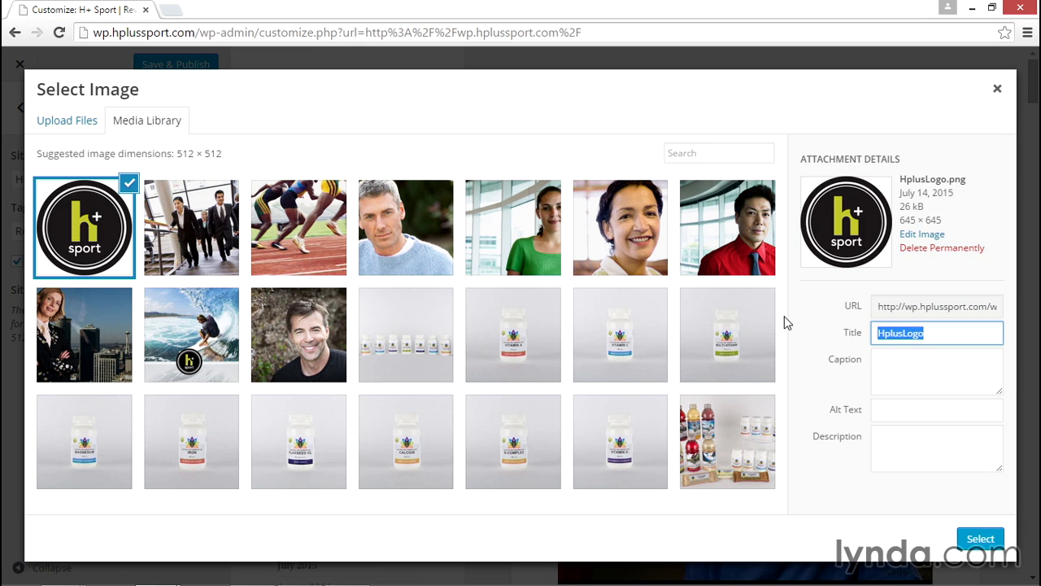
{"action": "type", "text": "H+ Spo"}
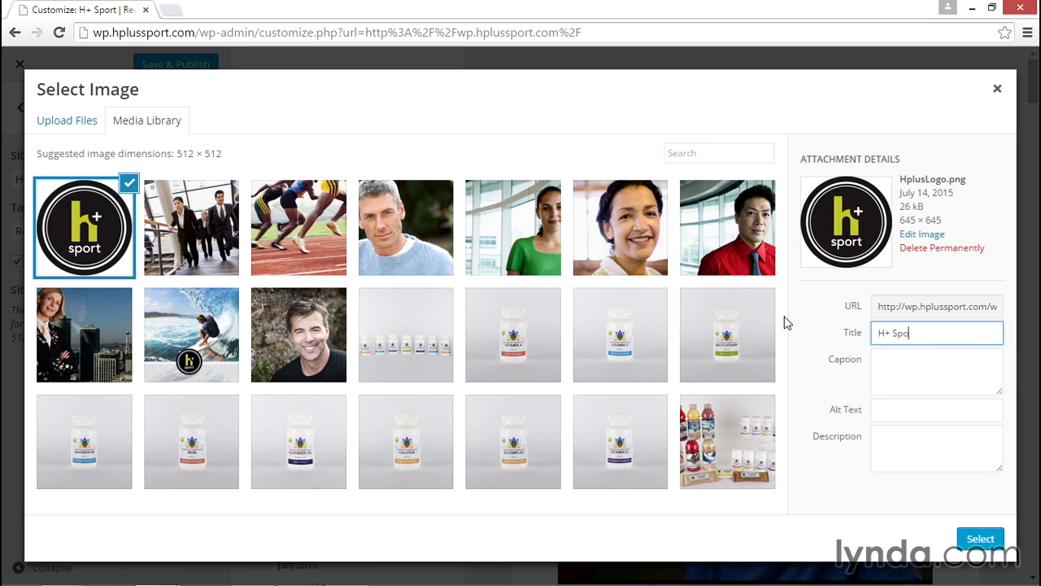
{"action": "left_click", "coordinate": [973, 537]}
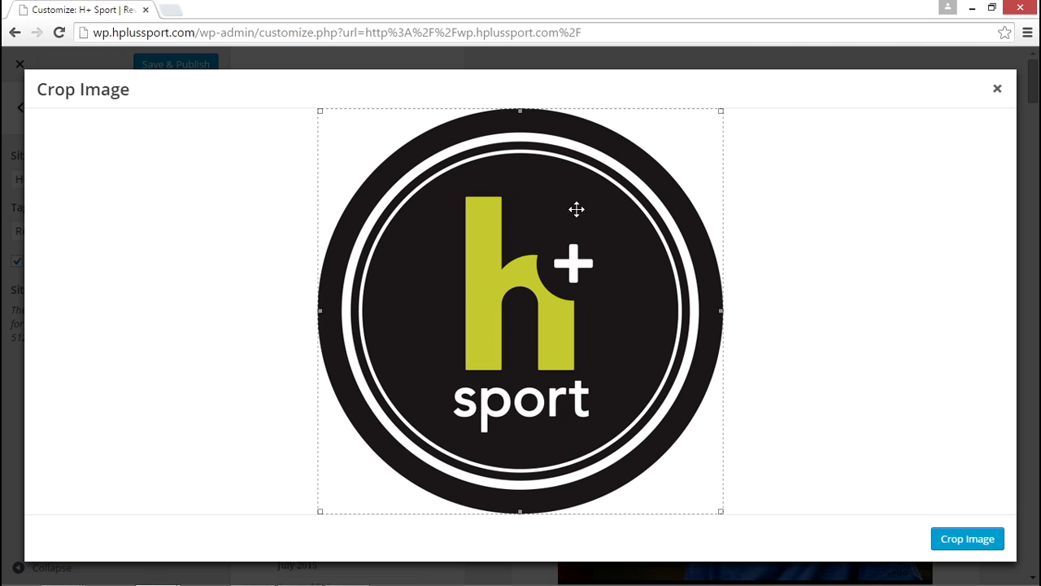
{"action": "left_click_drag", "start_coordinate": [721, 510], "coordinate": [779, 514]}
{"action": "left_click", "coordinate": [967, 545]}
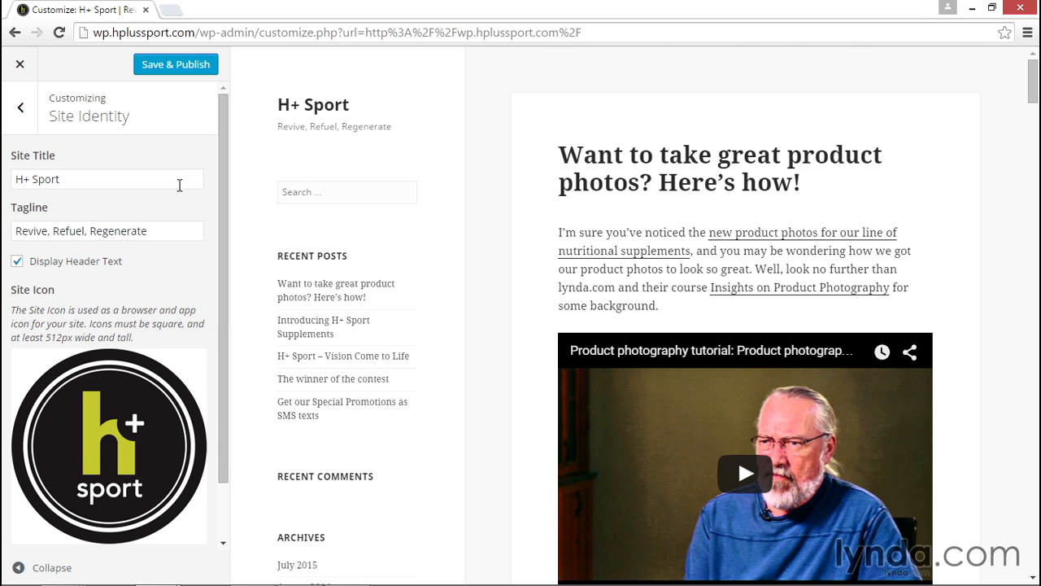
Open the color settings and set the base color scheme to Dark
{"action": "left_click", "coordinate": [24, 112]}
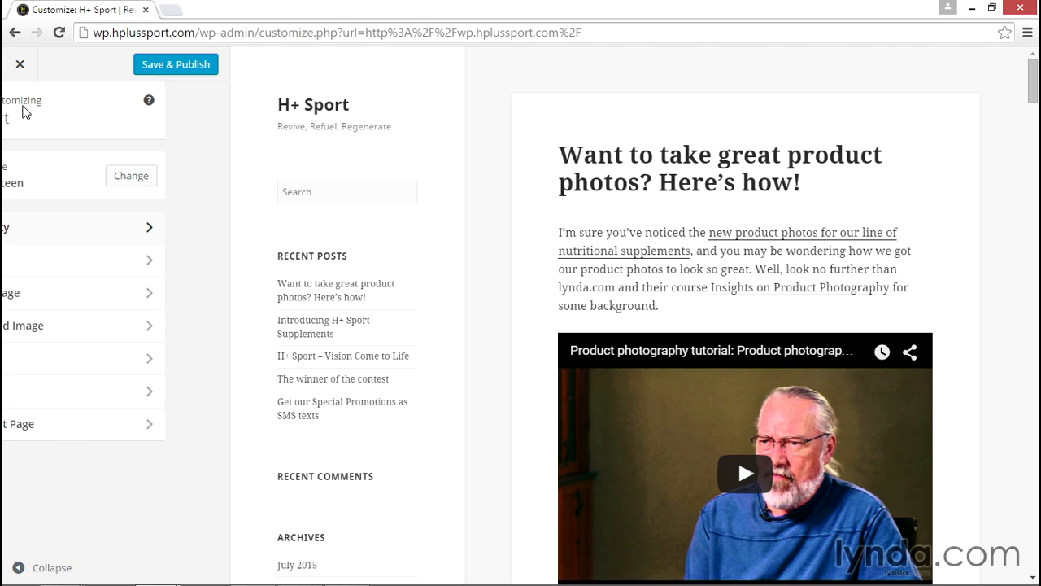
{"action": "left_click", "coordinate": [110, 271]}
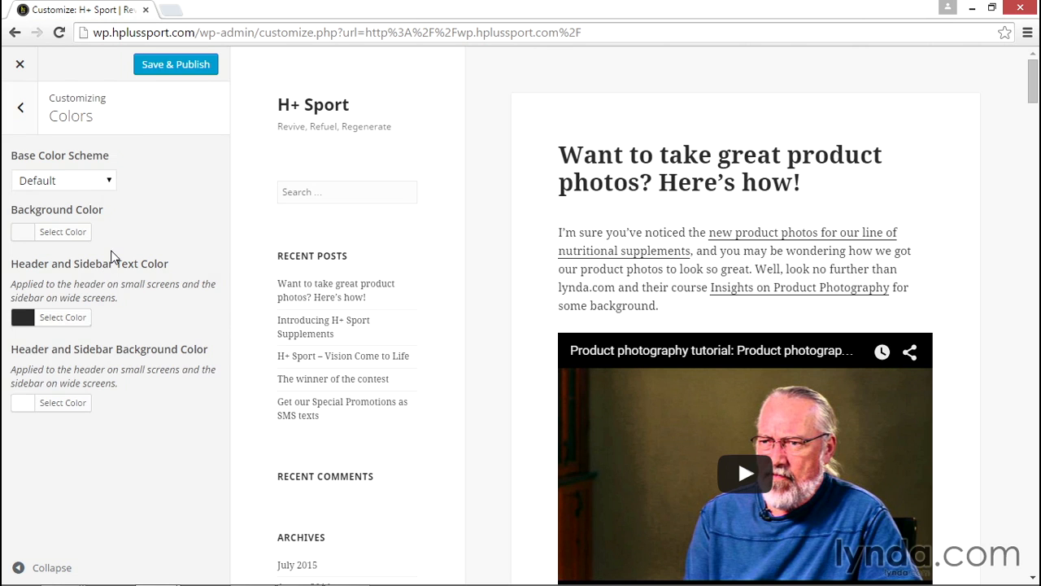
{"action": "left_click", "coordinate": [99, 179]}
{"action": "left_click", "coordinate": [89, 212]}
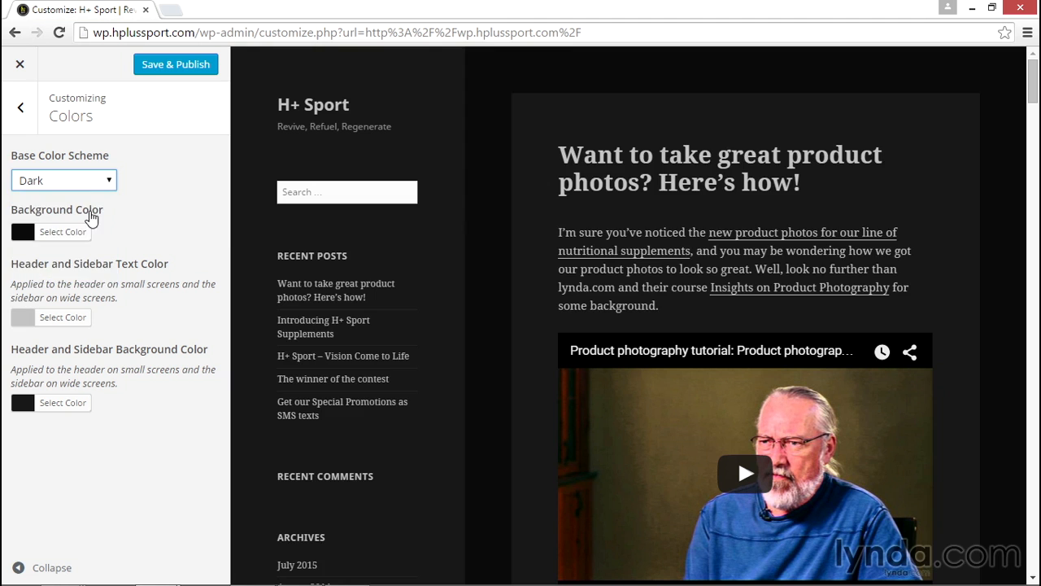
Try other base color schemes in turn, ending with Blue
{"action": "left_click", "coordinate": [88, 184]}
{"action": "left_click", "coordinate": [86, 230]}
{"action": "left_click", "coordinate": [99, 184]}
{"action": "left_click", "coordinate": [90, 243]}
{"action": "left_click", "coordinate": [93, 184]}
{"action": "left_click", "coordinate": [87, 275]}
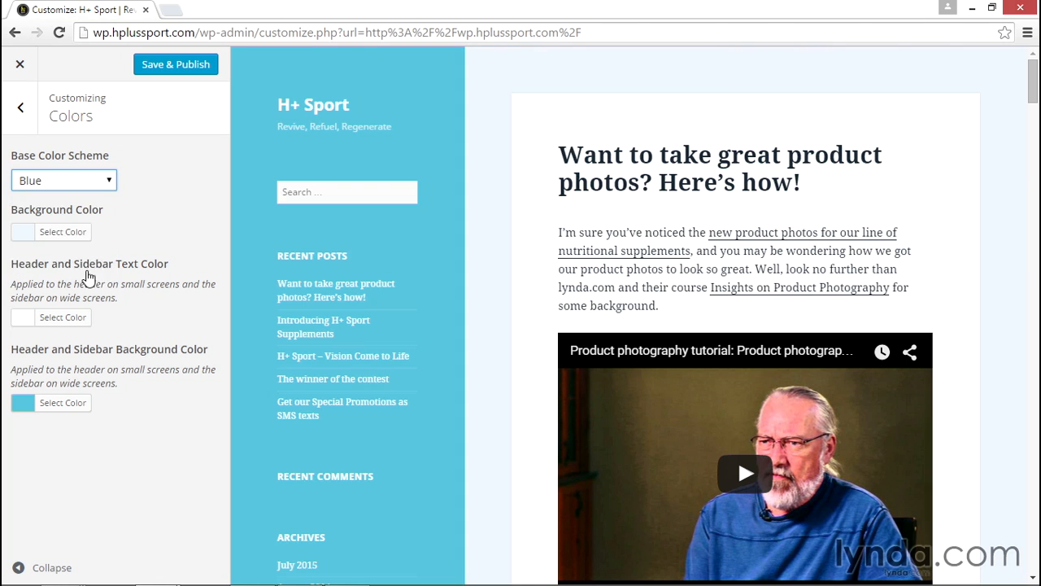
Set a custom green background color, #3dbf71
{"action": "left_click", "coordinate": [55, 231]}
{"action": "left_click_drag", "start_coordinate": [77, 264], "coordinate": [84, 301]}
{"action": "mouse_move", "coordinate": [186, 322]}
{"action": "left_mouse_down"}
{"action": "mouse_move", "coordinate": [186, 280]}
{"action": "mouse_move", "coordinate": [194, 322]}
{"action": "mouse_move", "coordinate": [184, 309]}
{"action": "left_mouse_up"}
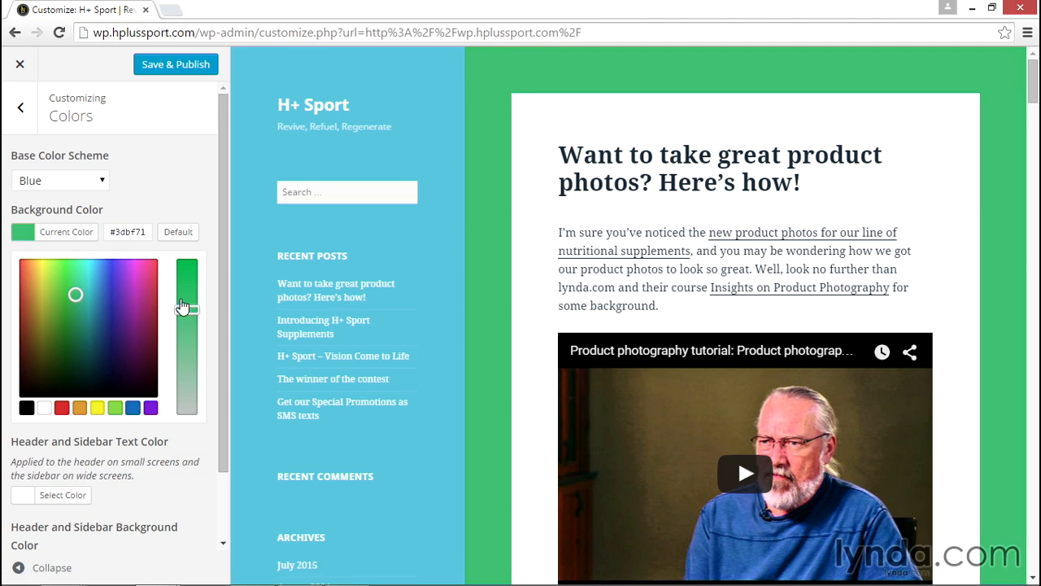
{"action": "left_click", "coordinate": [70, 232]}
Set the header and sidebar text color to a dark gray, #515151
{"action": "left_click", "coordinate": [37, 317]}
{"action": "left_click", "coordinate": [91, 389]}
{"action": "left_click_drag", "start_coordinate": [66, 405], "coordinate": [59, 427]}
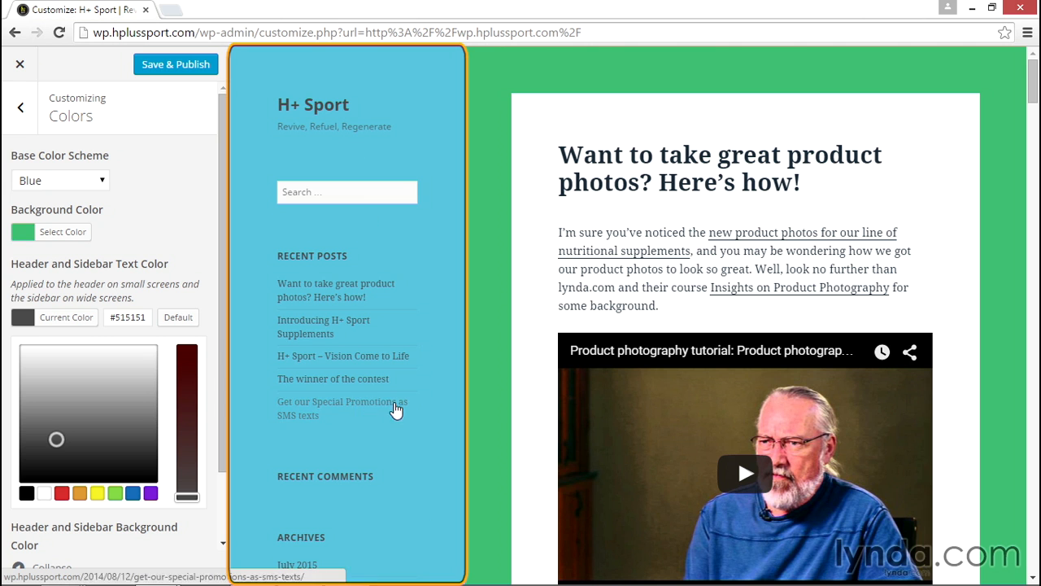
{"action": "left_click", "coordinate": [209, 350]}
Set the header and sidebar background color to a bright purple
{"action": "left_click", "coordinate": [65, 405]}
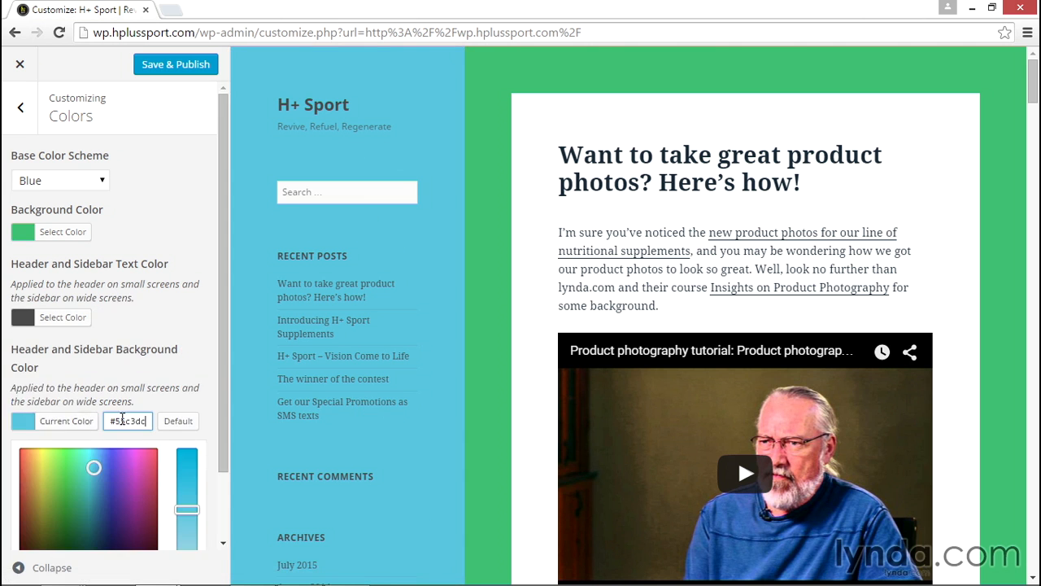
{"action": "left_click_drag", "start_coordinate": [106, 482], "coordinate": [125, 448]}
{"action": "left_click", "coordinate": [49, 317]}
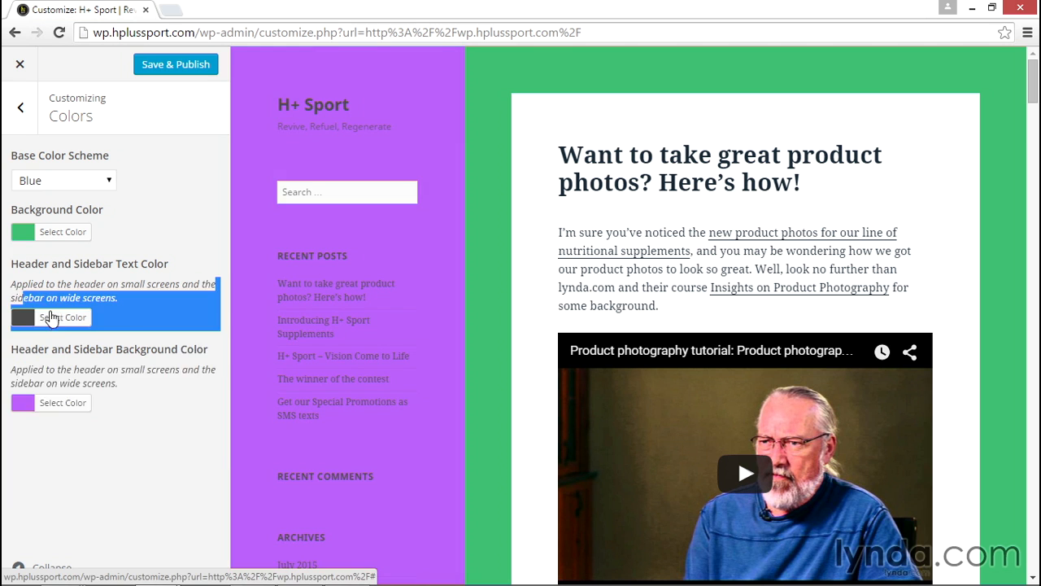
Change the header and sidebar text color to the preset yellow
{"action": "left_click", "coordinate": [49, 317]}
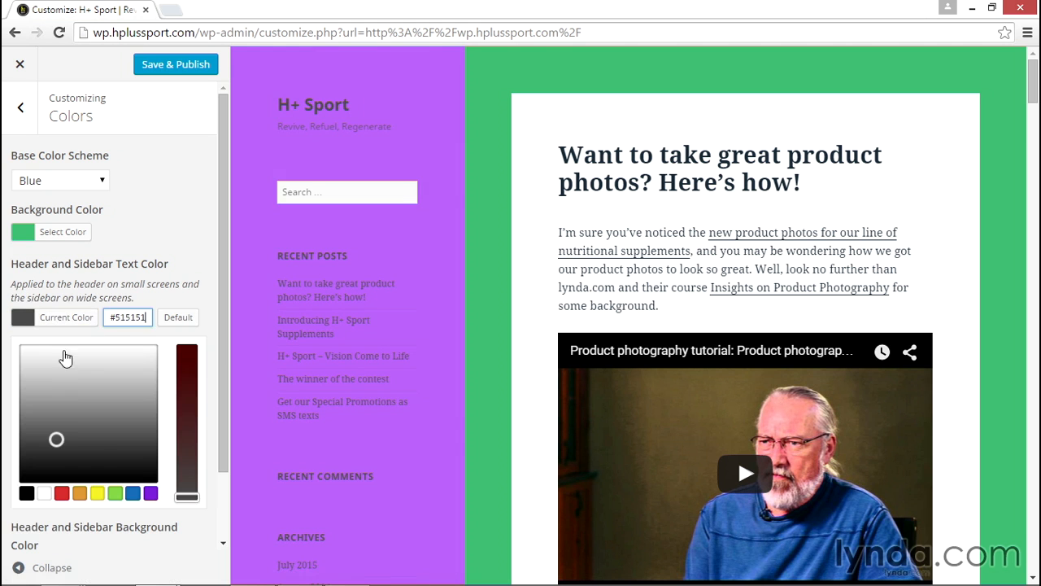
{"action": "left_click", "coordinate": [98, 493]}
{"action": "left_click", "coordinate": [179, 271]}
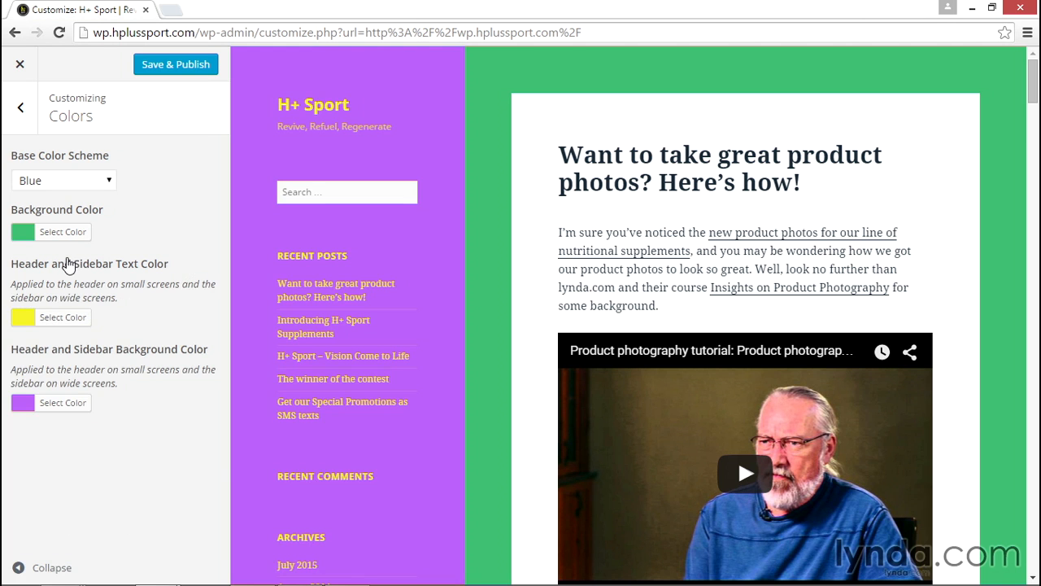
Reset the page background color and the header and sidebar text color to their defaults
{"action": "left_click", "coordinate": [65, 233]}
{"action": "left_click", "coordinate": [179, 232]}
{"action": "left_click", "coordinate": [68, 234]}
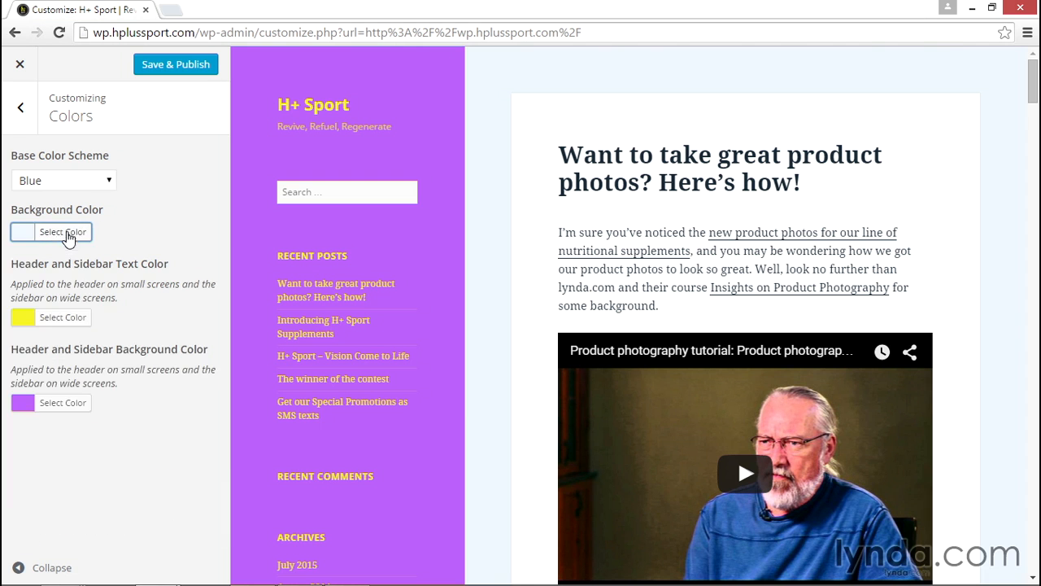
{"action": "left_click", "coordinate": [79, 315]}
{"action": "left_click", "coordinate": [177, 317]}
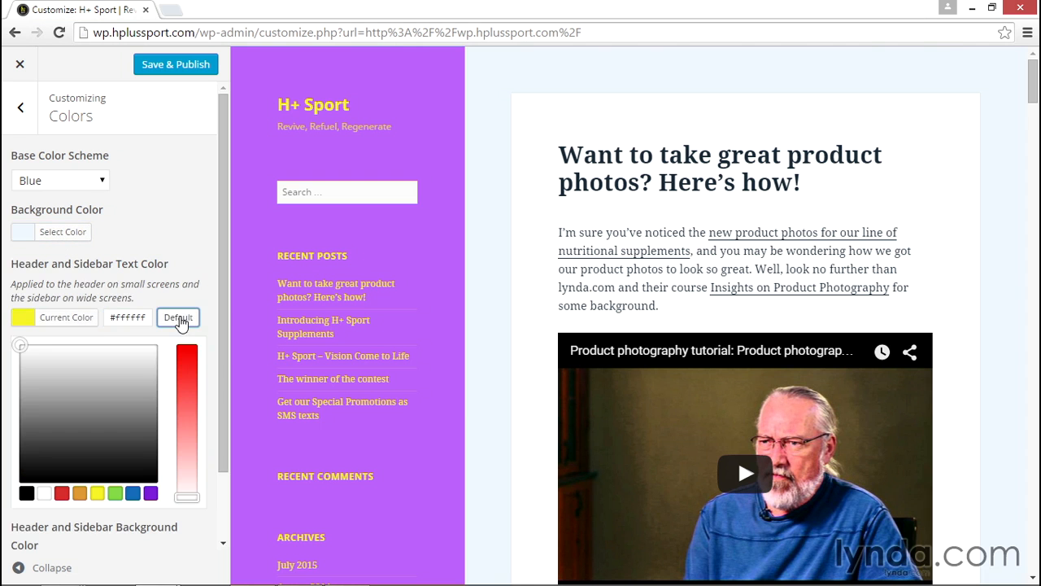
{"action": "left_click", "coordinate": [50, 324]}
Reset the header and sidebar background color to its default and set the base color scheme to Default
{"action": "left_click", "coordinate": [70, 399]}
{"action": "left_click", "coordinate": [178, 421]}
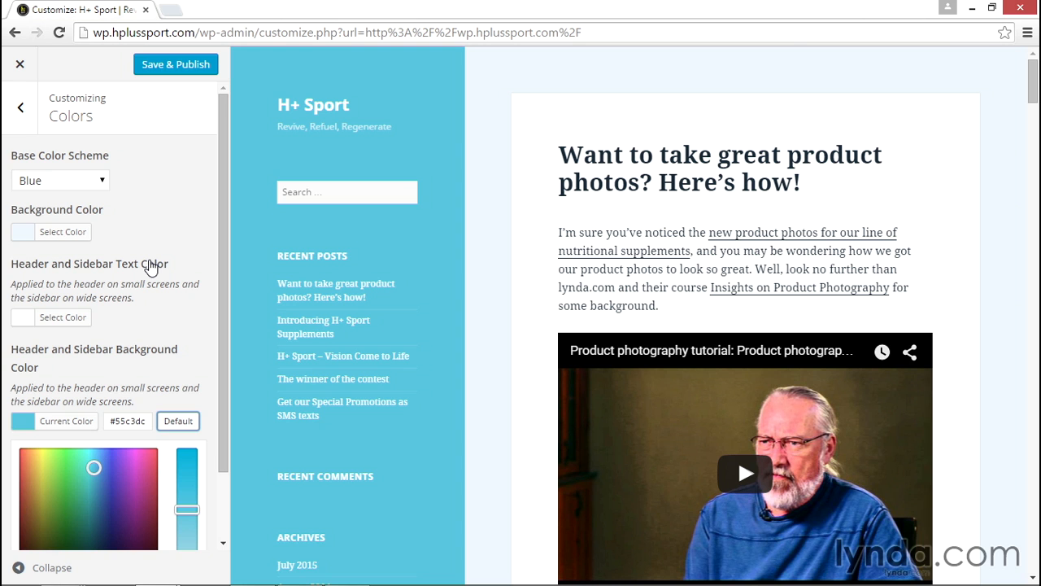
{"action": "left_click", "coordinate": [104, 180]}
{"action": "left_click", "coordinate": [96, 197]}
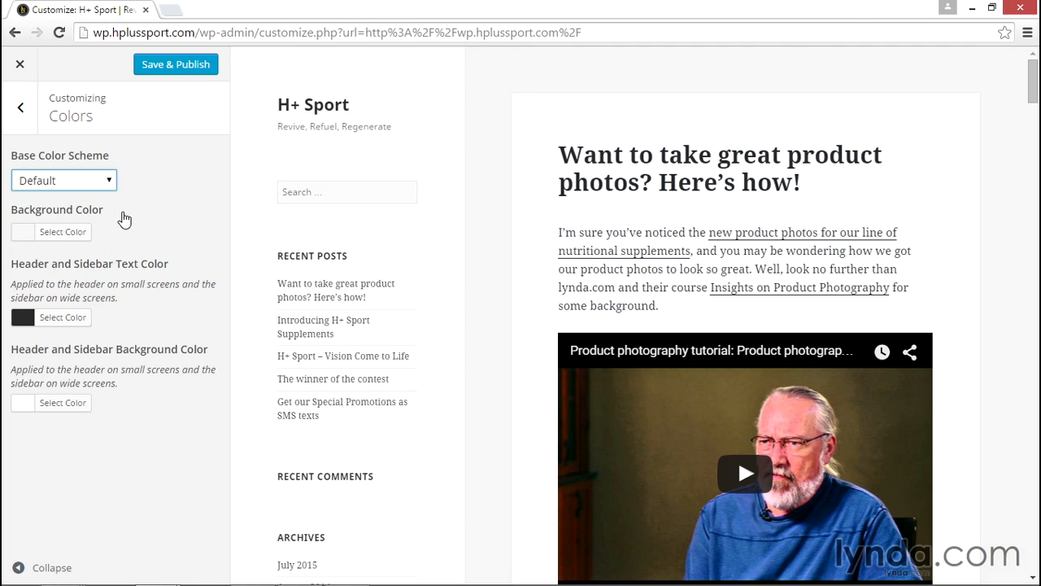
Open the header image settings and upload the header file from the graphics folder as a new image
{"action": "left_click", "coordinate": [22, 112]}
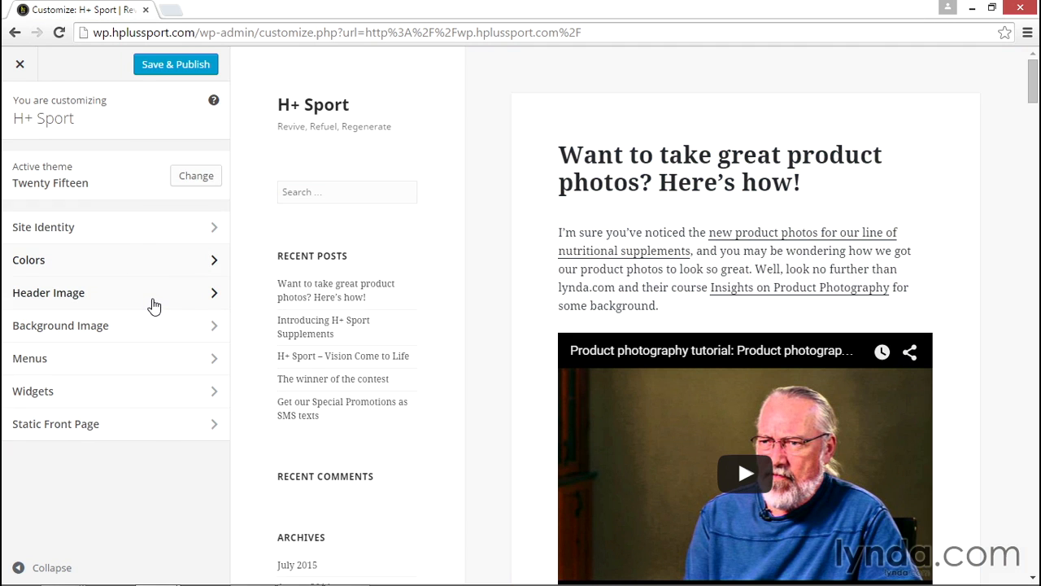
{"action": "left_click", "coordinate": [154, 305]}
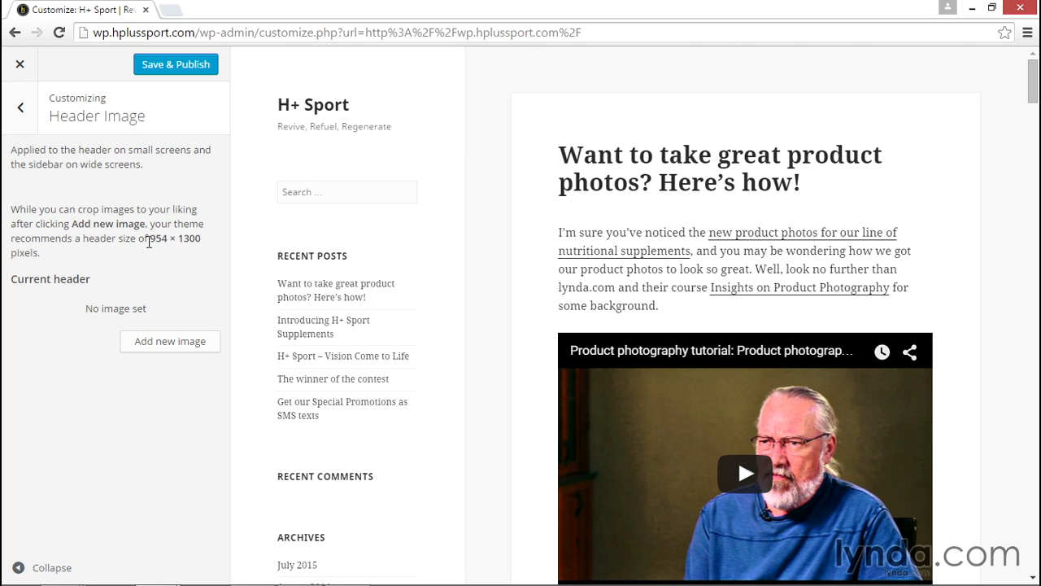
{"action": "left_click_drag", "start_coordinate": [151, 238], "coordinate": [200, 244]}
{"action": "left_click", "coordinate": [160, 348]}
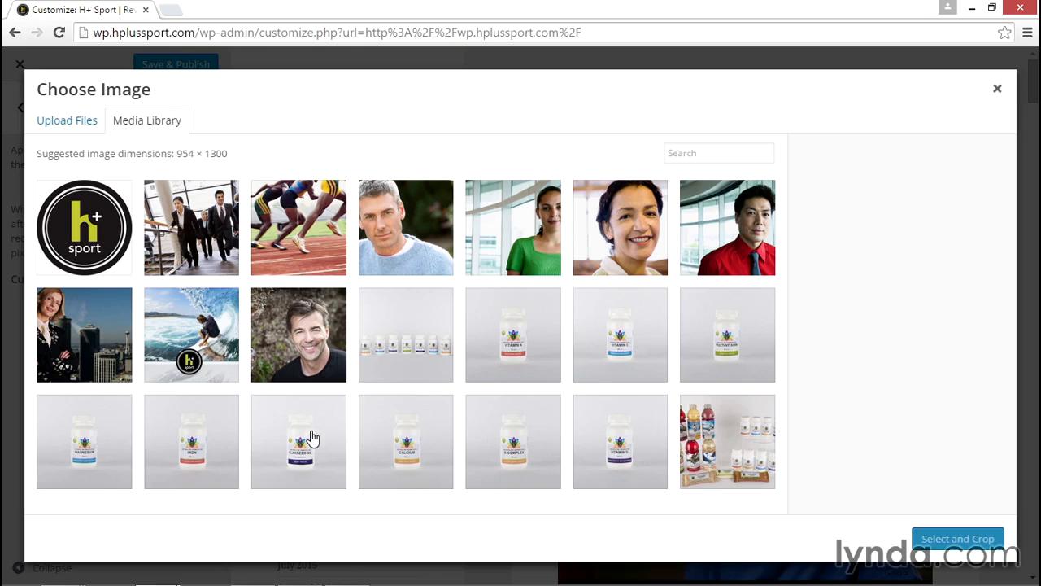
{"action": "left_click", "coordinate": [80, 125]}
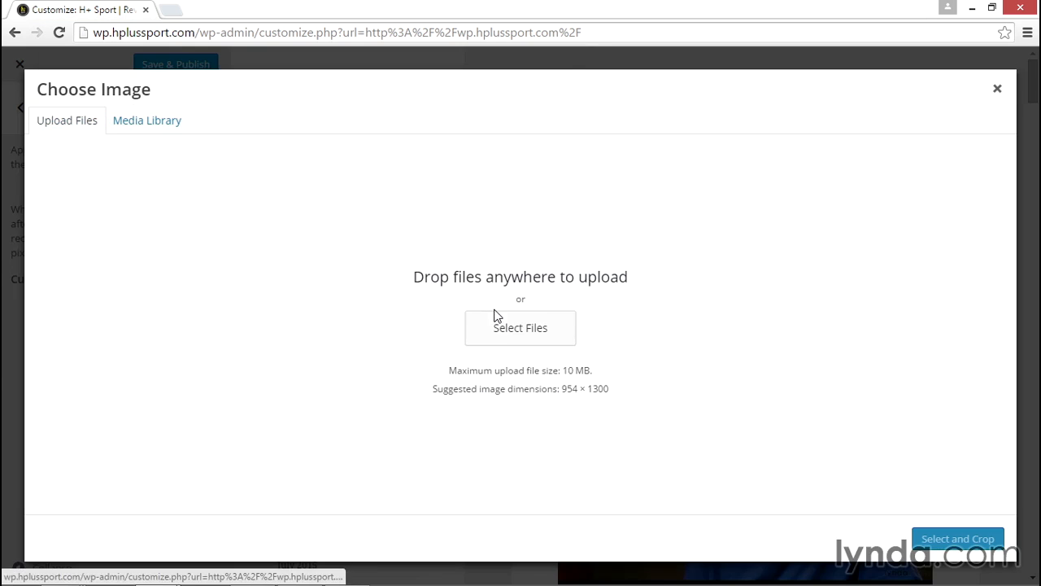
{"action": "left_click", "coordinate": [506, 334]}
{"action": "left_click", "coordinate": [197, 143]}
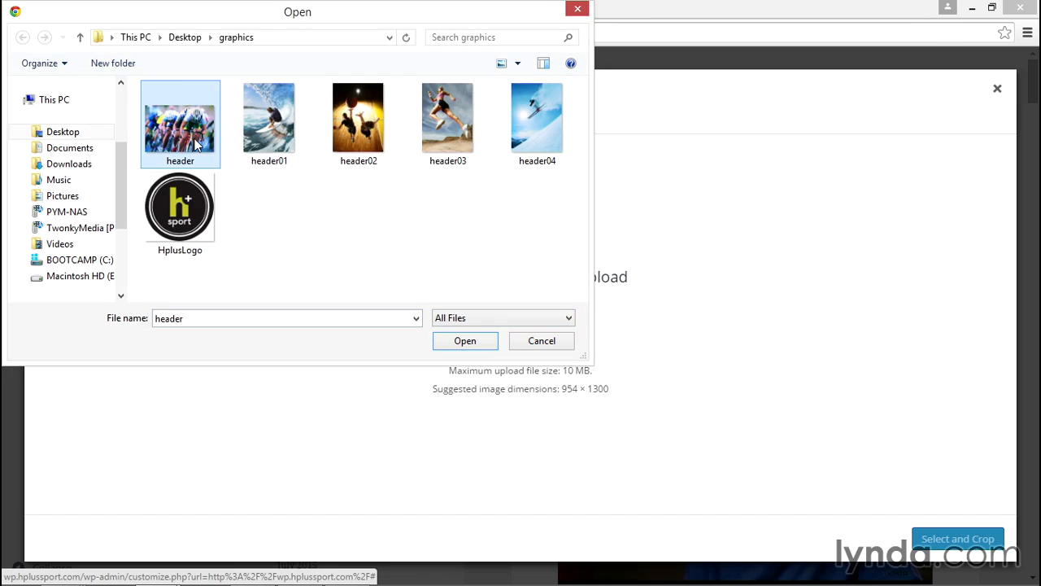
{"action": "left_click", "coordinate": [471, 341]}
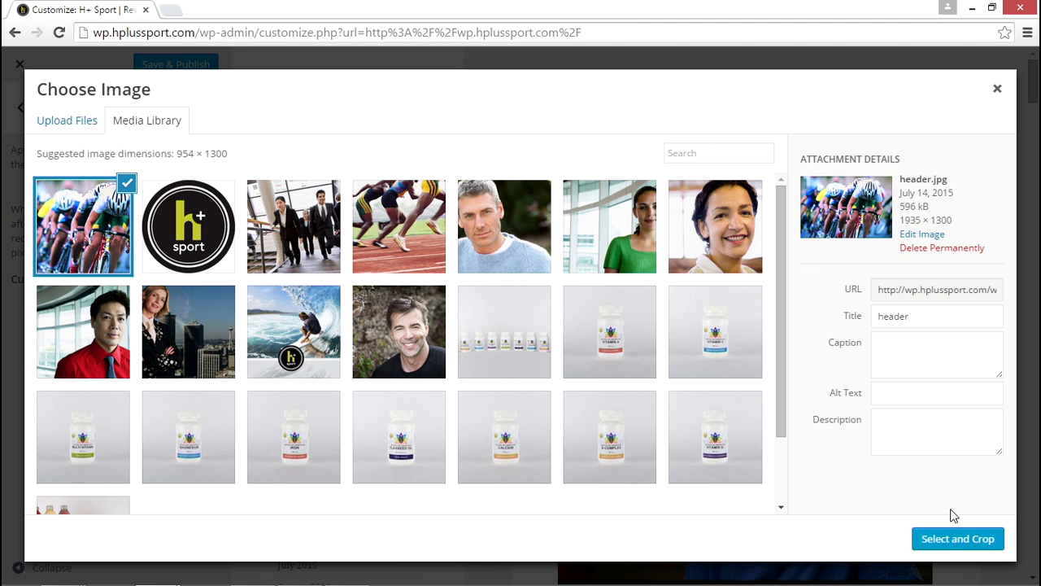
Crop the cyclist image around the lead rider for the header, and remove that cropped header
{"action": "left_click", "coordinate": [950, 536]}
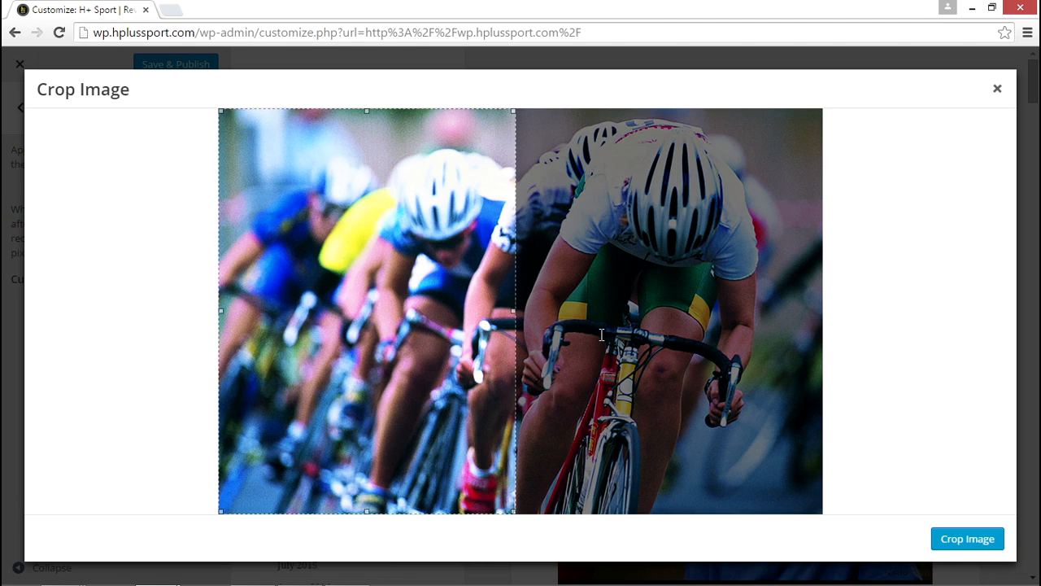
{"action": "left_click_drag", "start_coordinate": [451, 333], "coordinate": [662, 332]}
{"action": "left_click", "coordinate": [968, 539]}
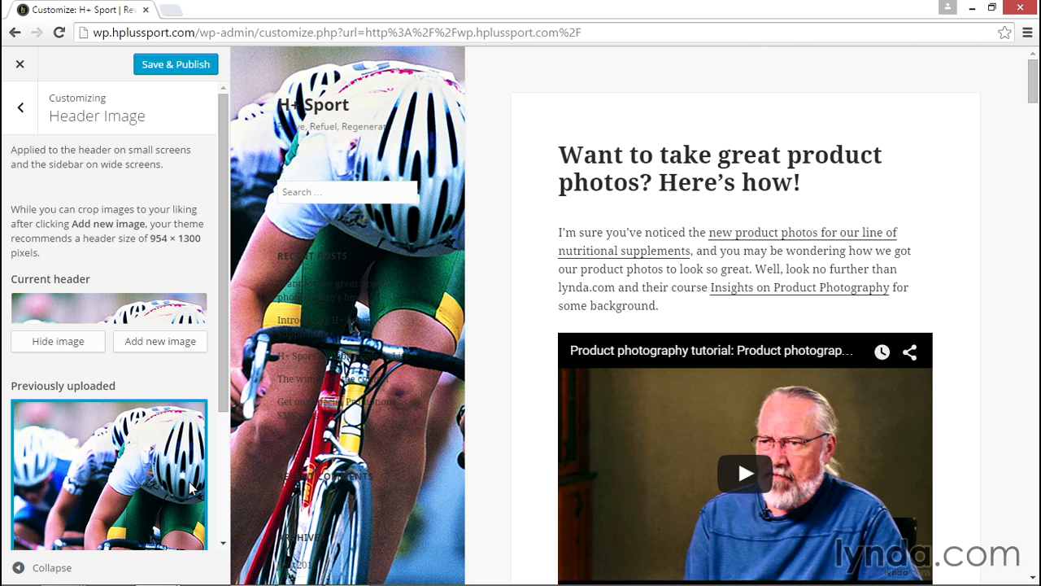
{"action": "left_click", "coordinate": [188, 419]}
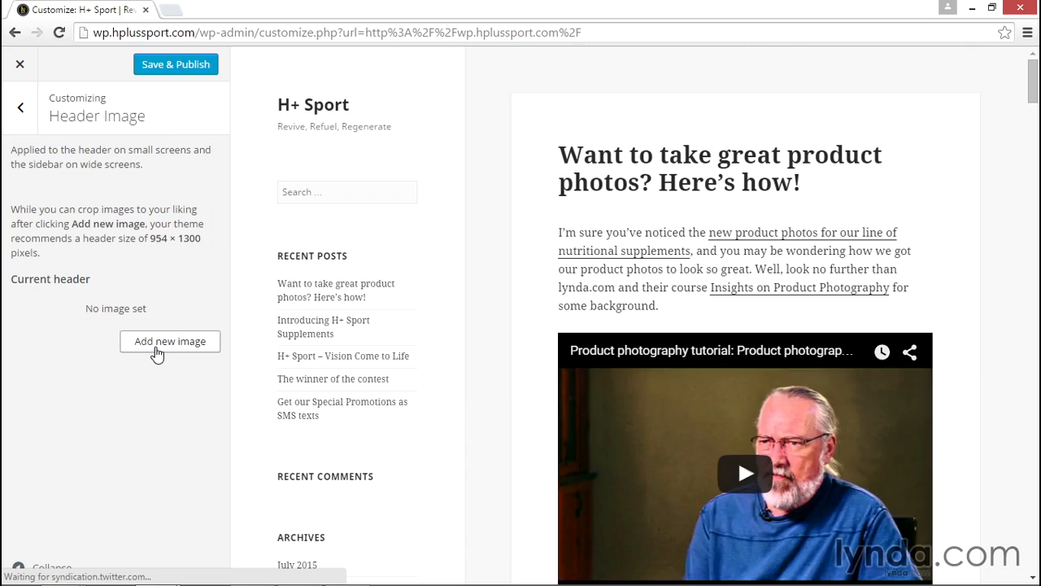
Upload the four images header01 to header04 from the graphics folder to the media library
{"action": "left_click", "coordinate": [157, 353]}
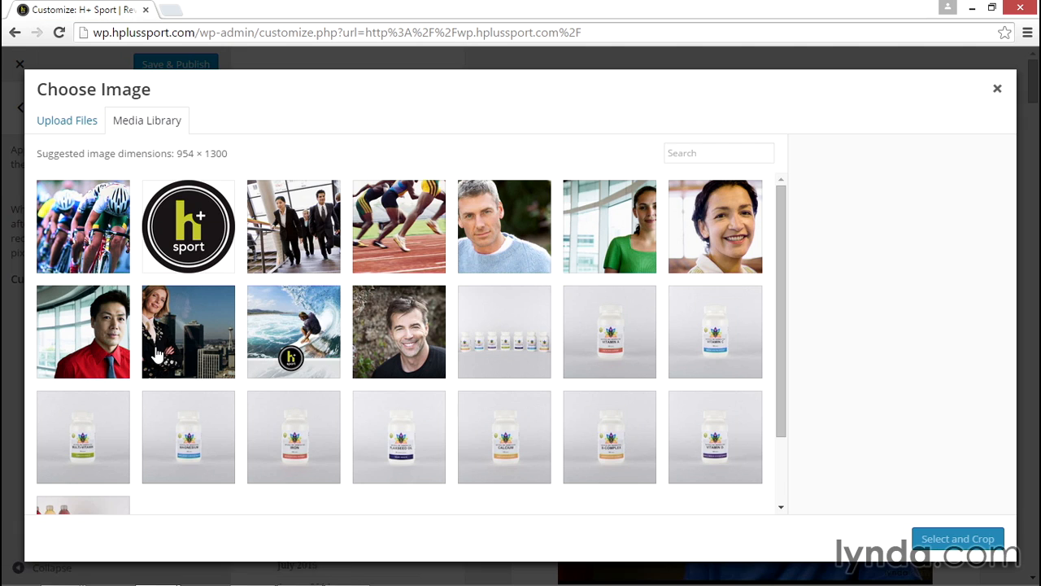
{"action": "left_click", "coordinate": [85, 124]}
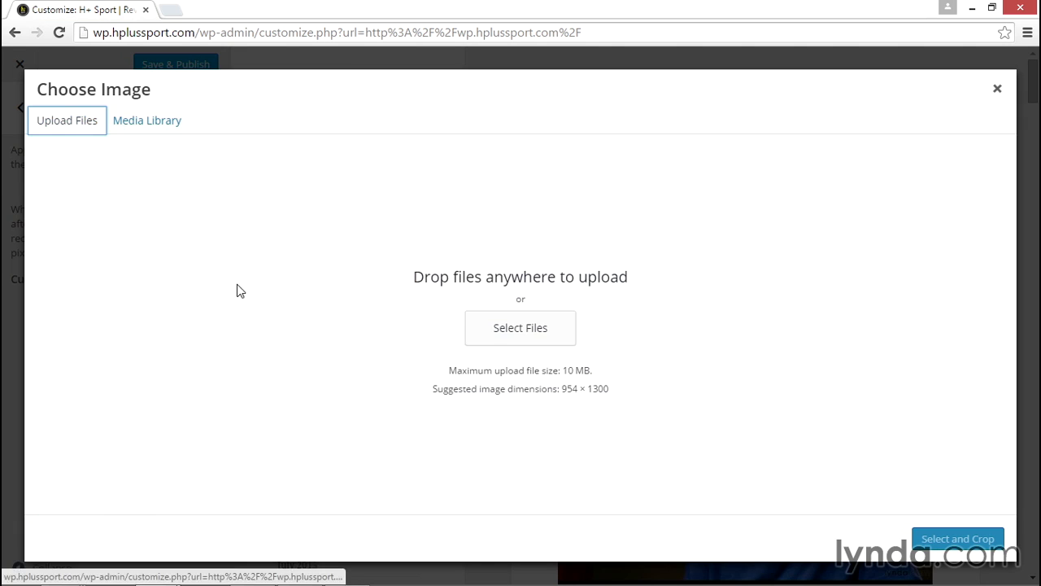
{"action": "left_click", "coordinate": [482, 339]}
{"action": "left_click", "coordinate": [272, 156]}
{"action": "left_click", "coordinate": [527, 151], "text": "shift"}
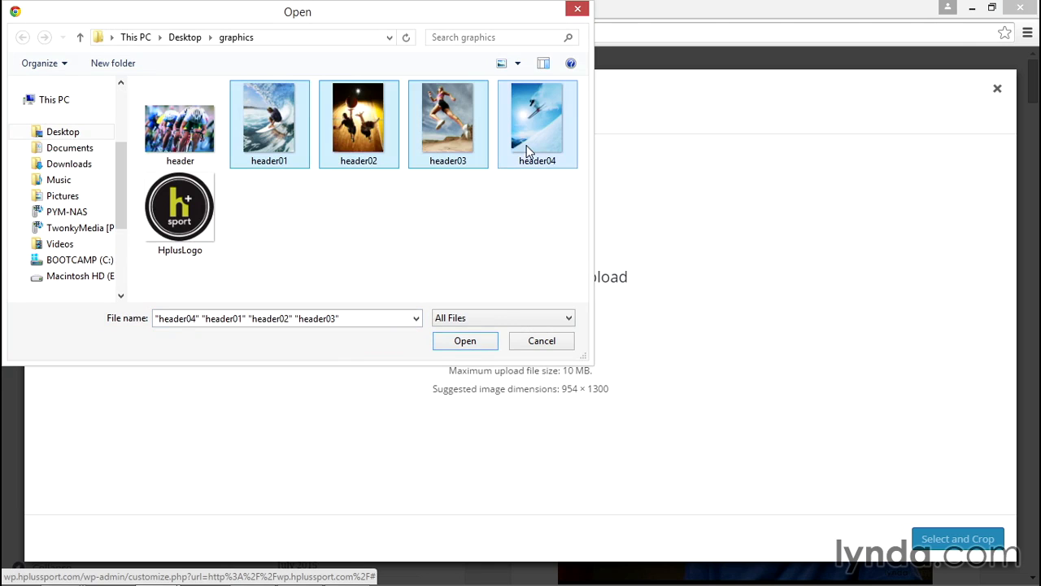
{"action": "left_click", "coordinate": [454, 343]}
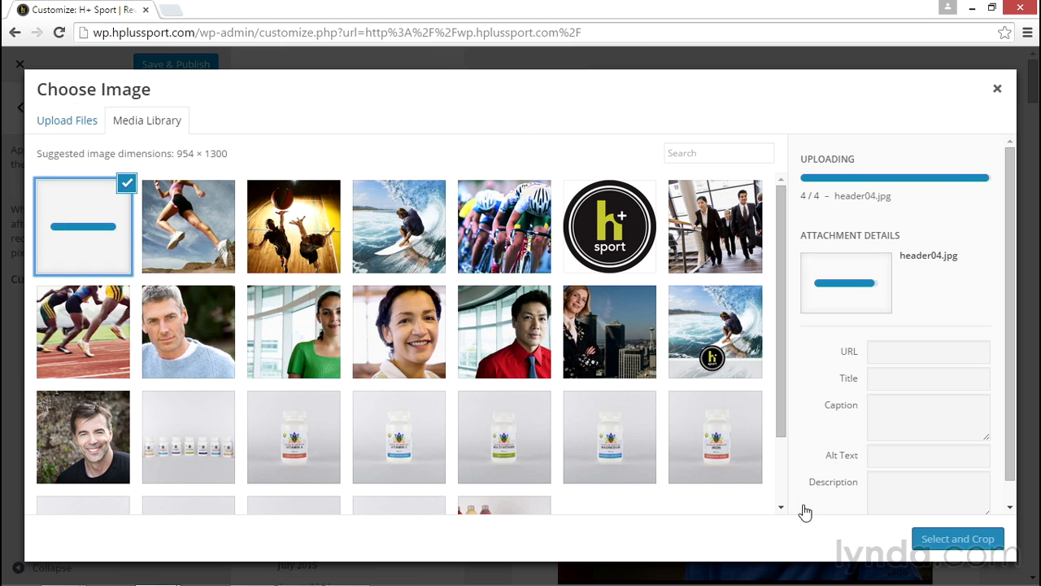
Add header04 as a header image using the full-frame crop, and add header03 without cropping
{"action": "left_click", "coordinate": [946, 538]}
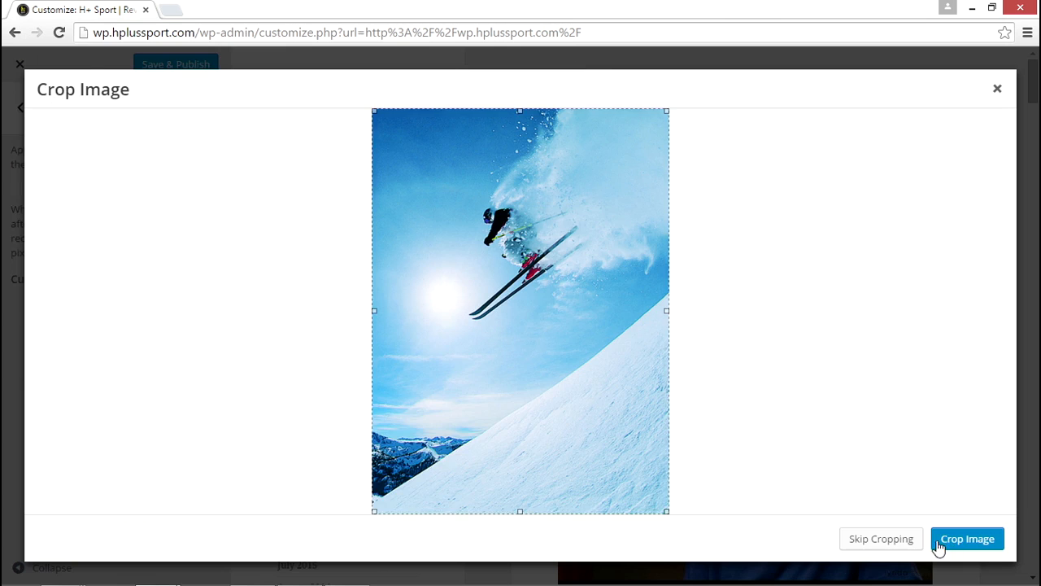
{"action": "left_click", "coordinate": [946, 542]}
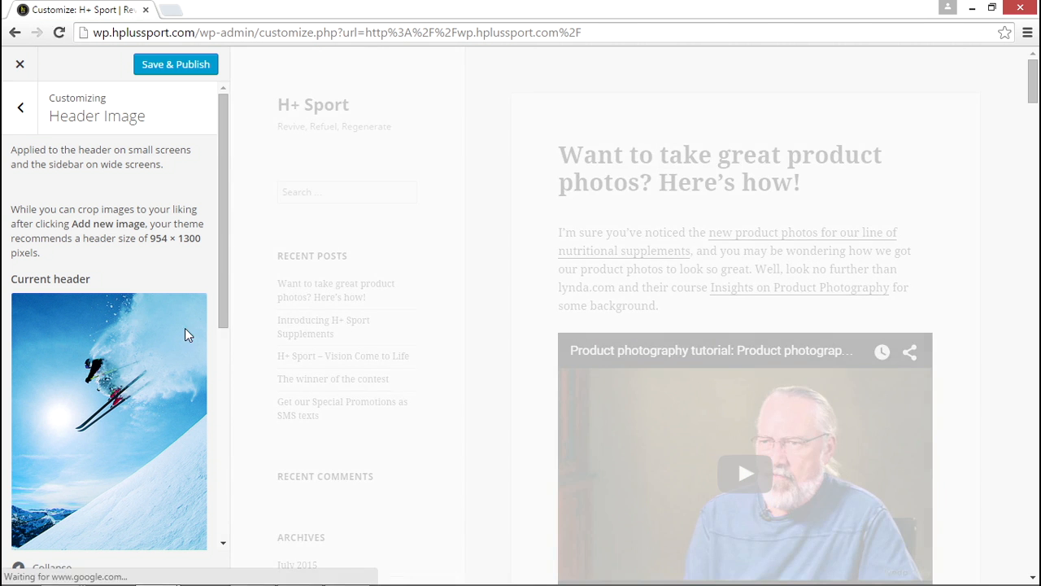
{"action": "scroll", "coordinate": [184, 327], "scroll_direction": "down", "scroll_amount": 2}
{"action": "left_click", "coordinate": [165, 458]}
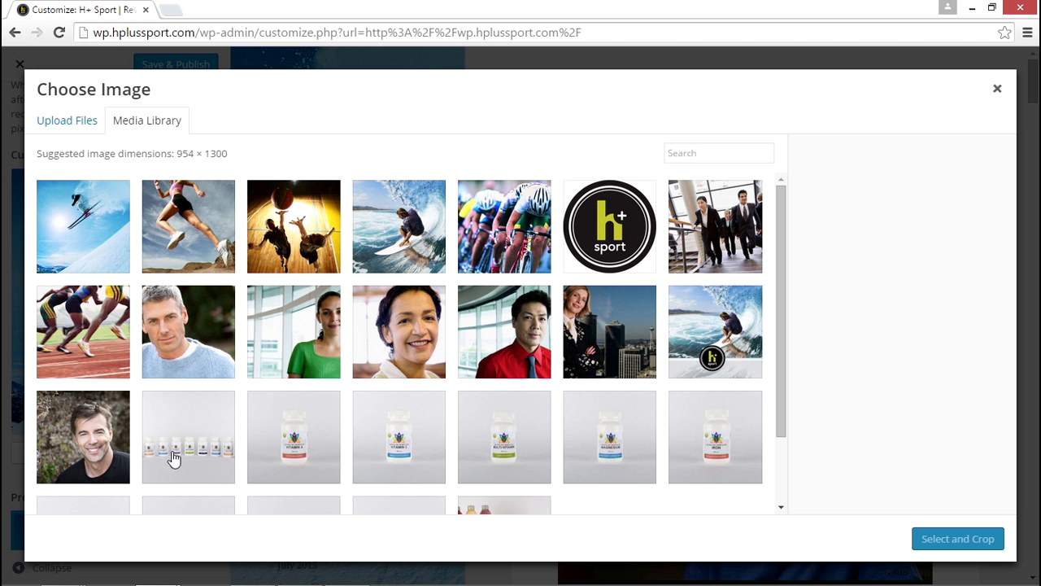
{"action": "left_click", "coordinate": [186, 250]}
{"action": "left_click", "coordinate": [942, 540]}
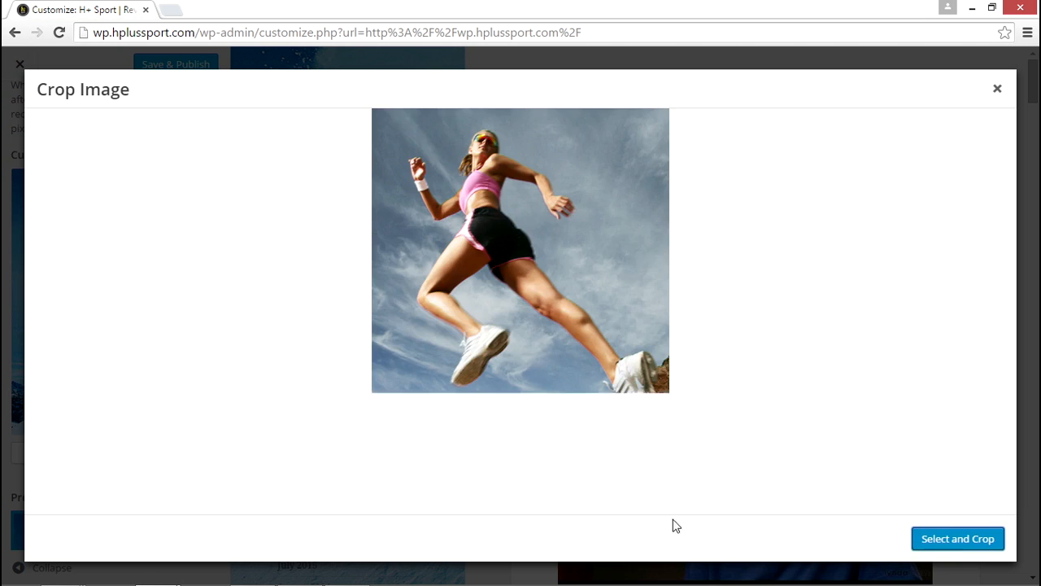
{"action": "left_click", "coordinate": [856, 544]}
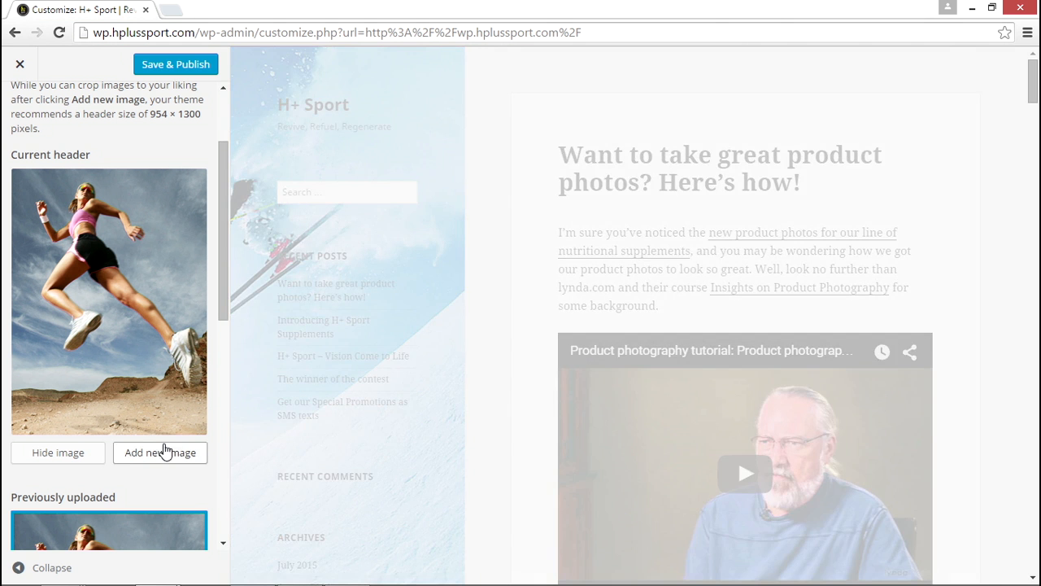
Add header02 and header01 from the media library as header images, skipping the crop for both
{"action": "left_click", "coordinate": [165, 458]}
{"action": "left_click", "coordinate": [300, 237]}
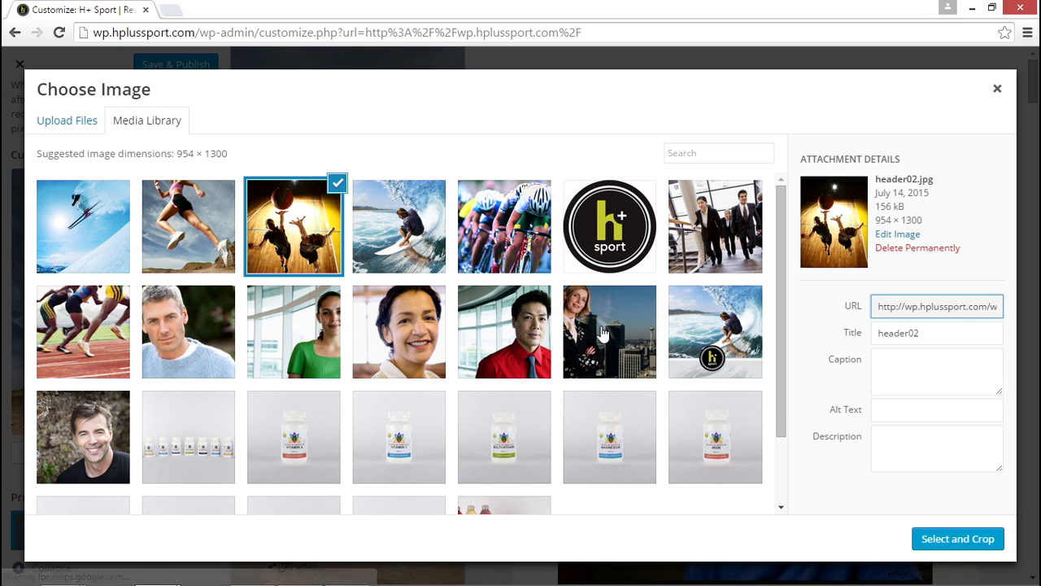
{"action": "left_click", "coordinate": [944, 537]}
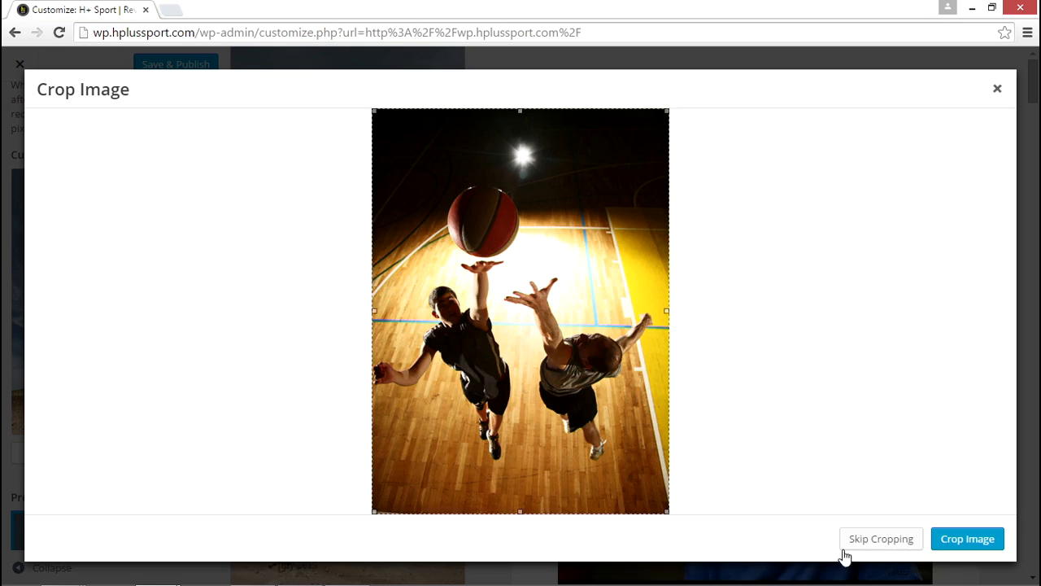
{"action": "left_click", "coordinate": [854, 541]}
{"action": "left_click", "coordinate": [143, 459]}
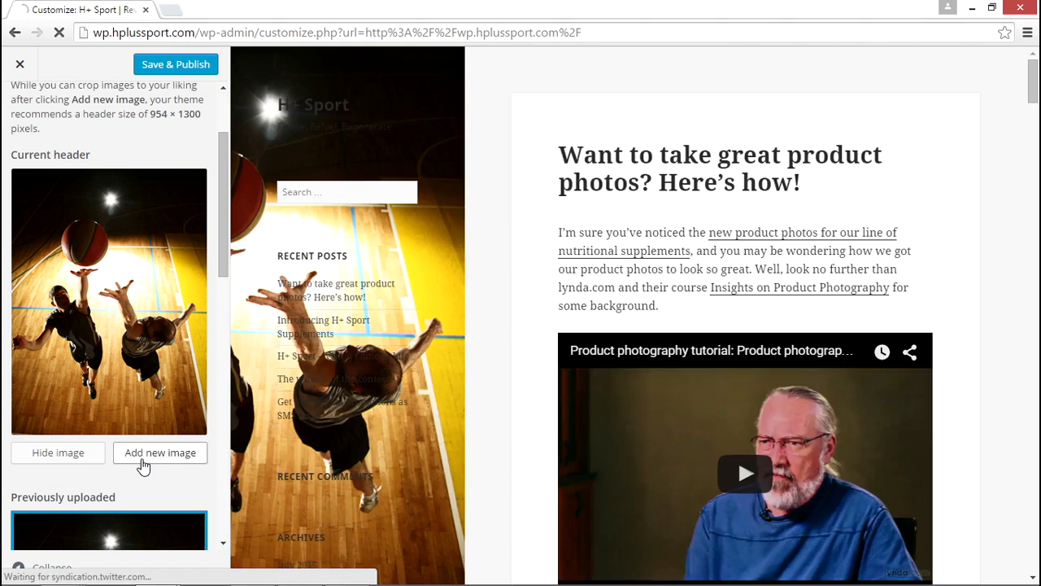
{"action": "left_click", "coordinate": [395, 239]}
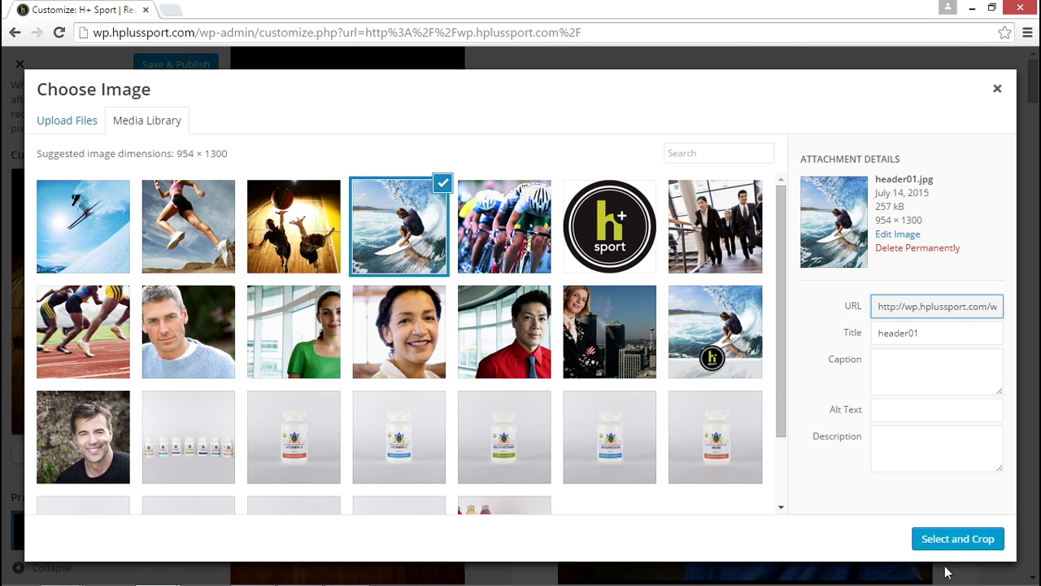
{"action": "left_click", "coordinate": [957, 541]}
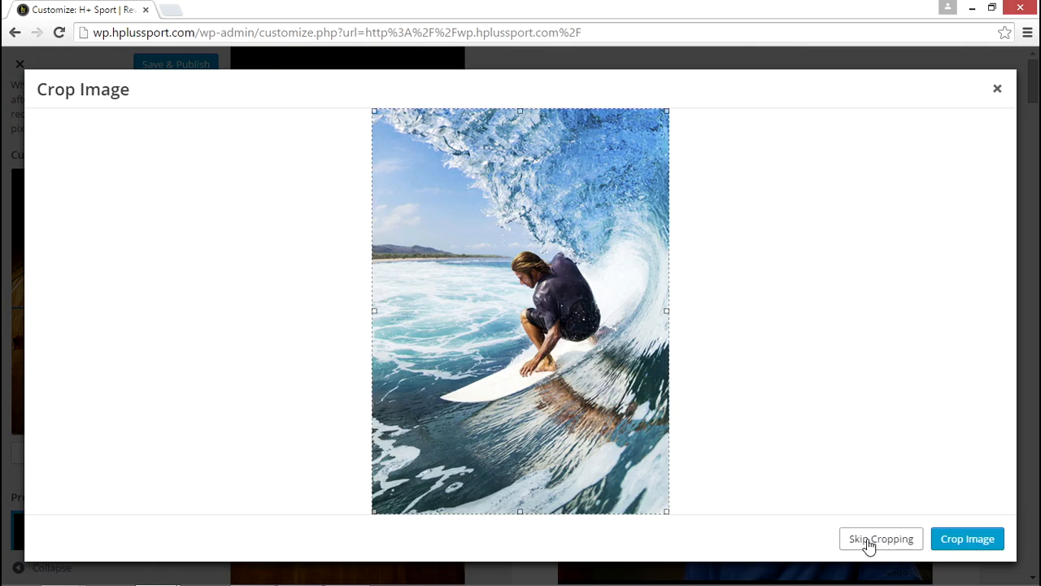
{"action": "left_click", "coordinate": [865, 541]}
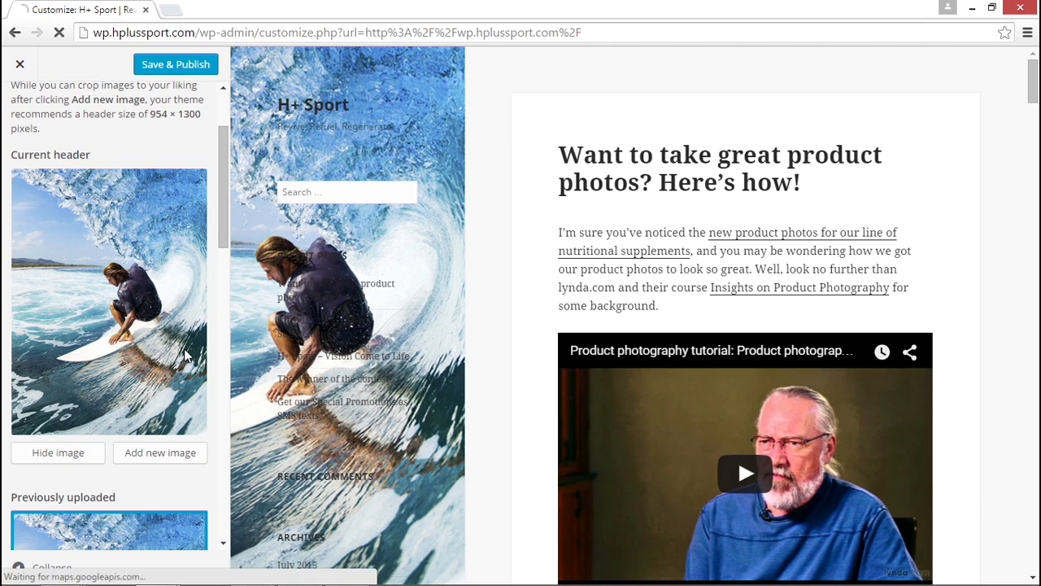
Randomize the uploaded headers and open the post about great product photos in the preview to check the rotation
{"action": "scroll", "coordinate": [209, 372], "scroll_direction": "down", "scroll_amount": 2}
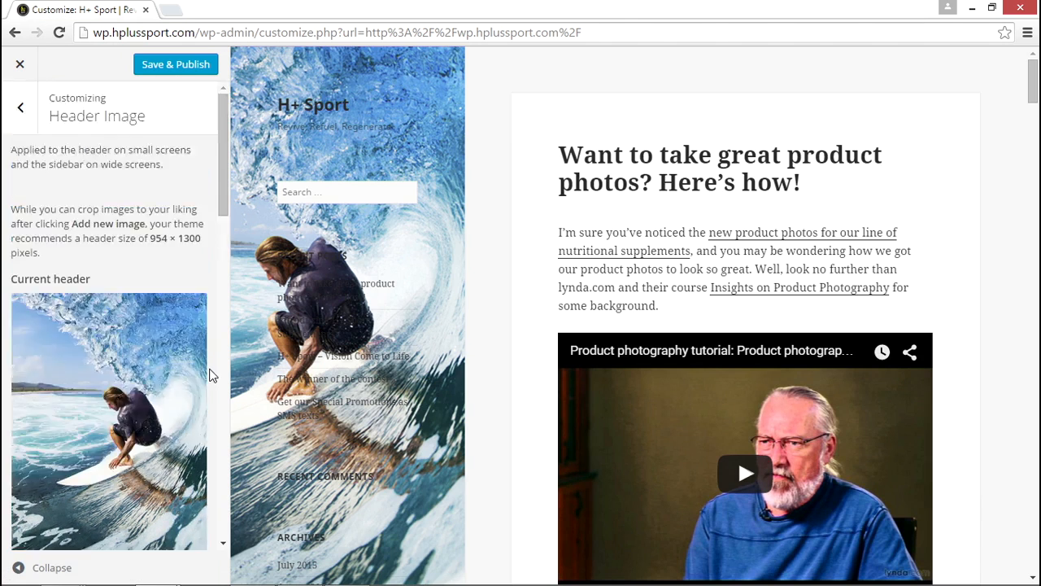
{"action": "scroll", "coordinate": [209, 374], "scroll_direction": "down", "scroll_amount": 5}
{"action": "scroll", "coordinate": [209, 376], "scroll_direction": "down", "scroll_amount": 8}
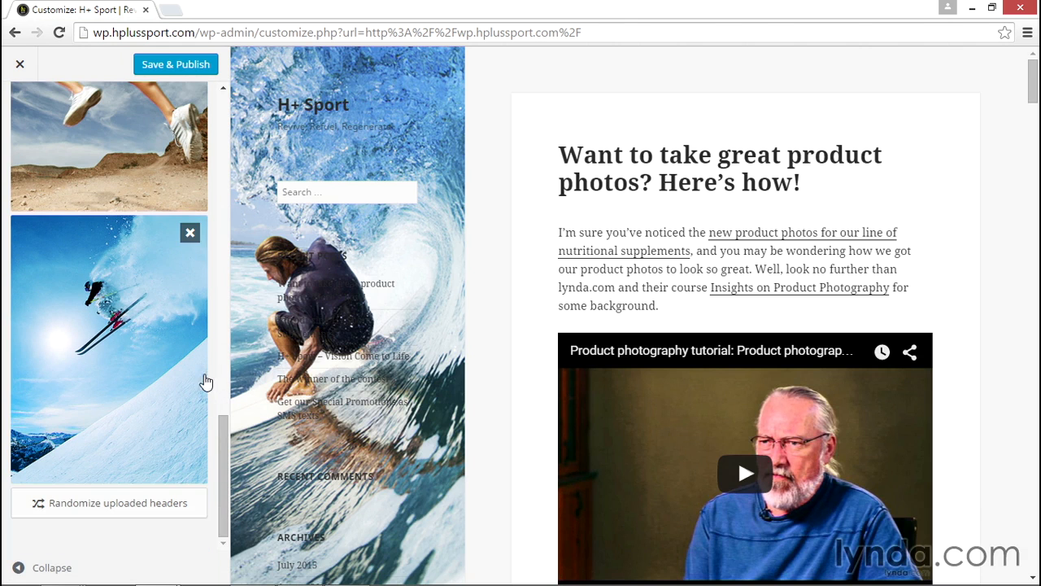
{"action": "left_click", "coordinate": [115, 504]}
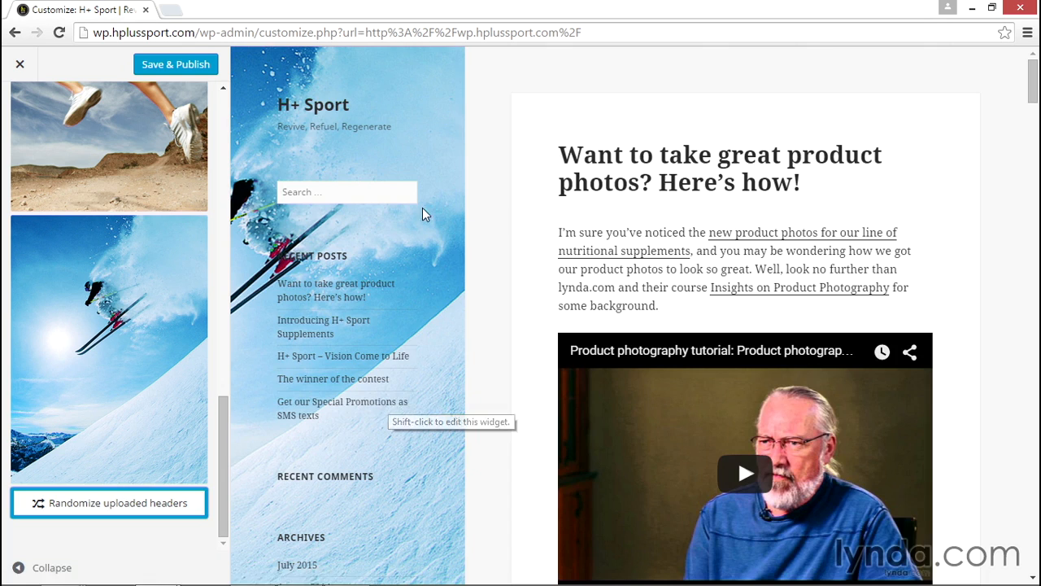
{"action": "left_click", "coordinate": [643, 156]}
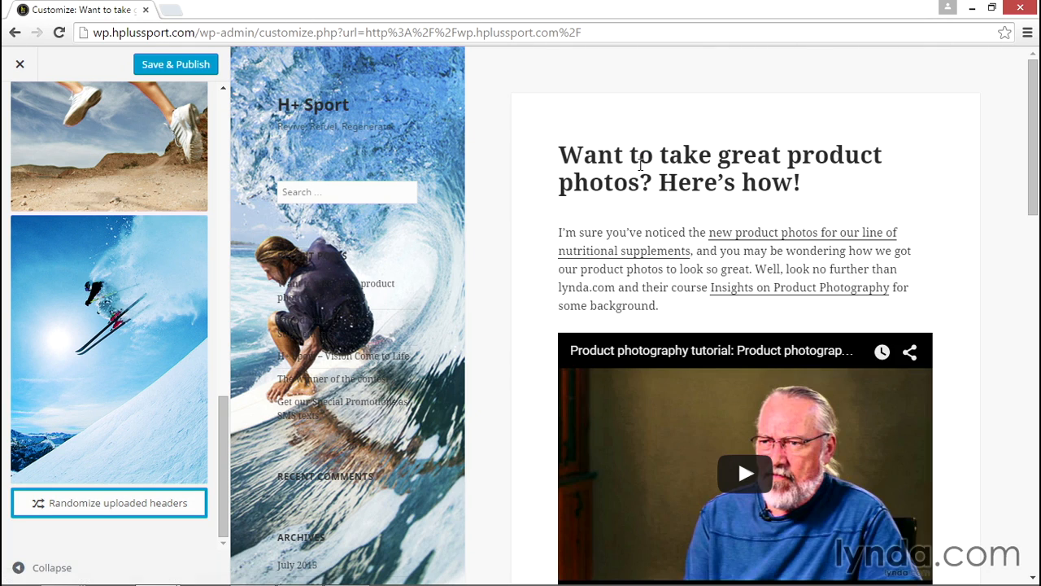
{"action": "left_click", "coordinate": [640, 254]}
Remove all four previously uploaded header images and hide the header image
{"action": "mouse_move", "coordinate": [203, 249]}
{"action": "scroll", "coordinate": [191, 241], "scroll_direction": "up", "scroll_amount": 1}
{"action": "scroll", "coordinate": [191, 242], "scroll_direction": "up", "scroll_amount": 5}
{"action": "scroll", "coordinate": [193, 253], "scroll_direction": "down", "scroll_amount": 2}
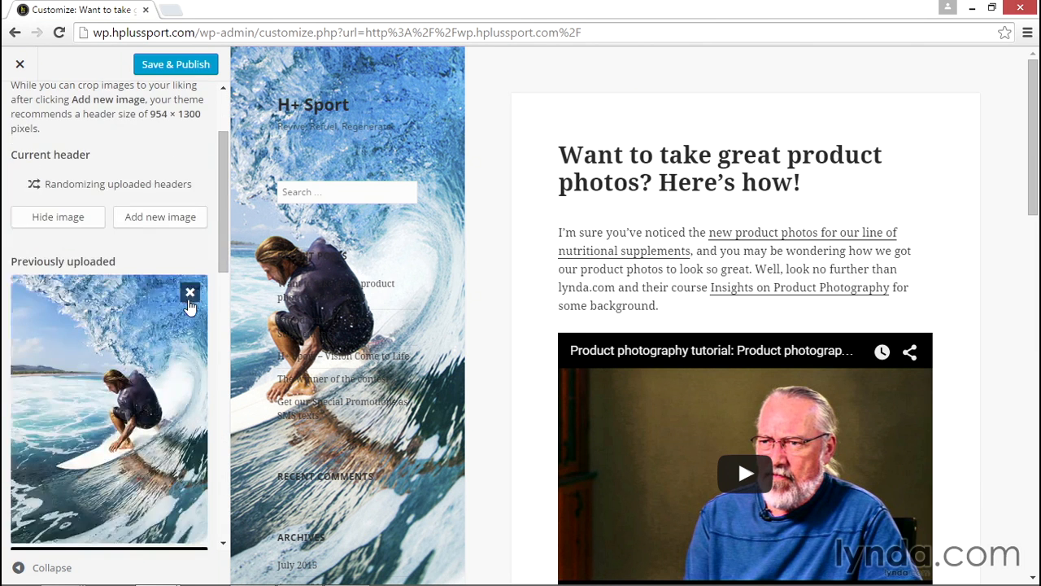
{"action": "left_click", "coordinate": [191, 295]}
{"action": "left_click", "coordinate": [190, 295]}
{"action": "left_click", "coordinate": [191, 295]}
{"action": "left_click", "coordinate": [191, 295]}
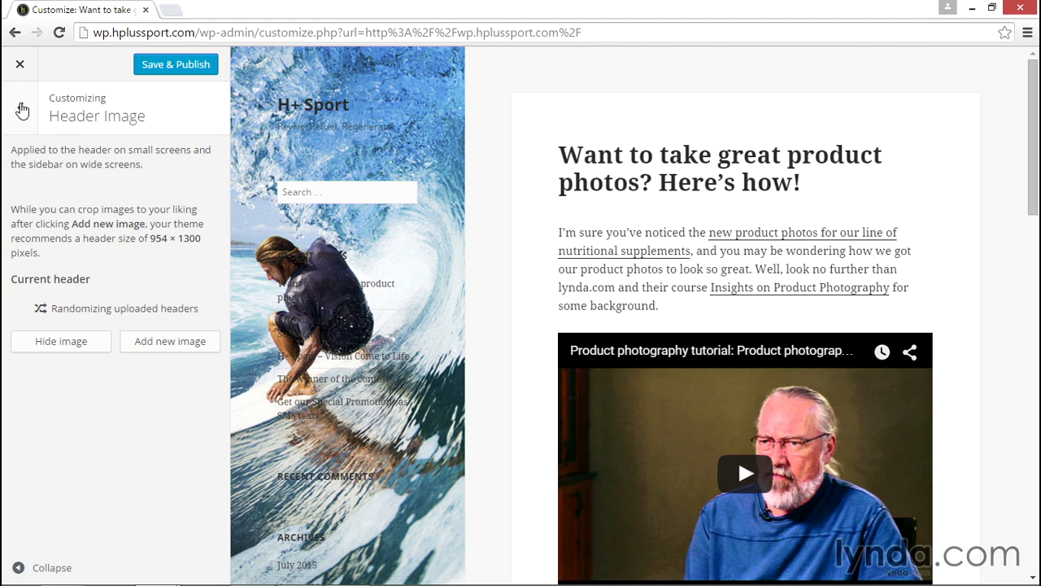
{"action": "left_click", "coordinate": [59, 341]}
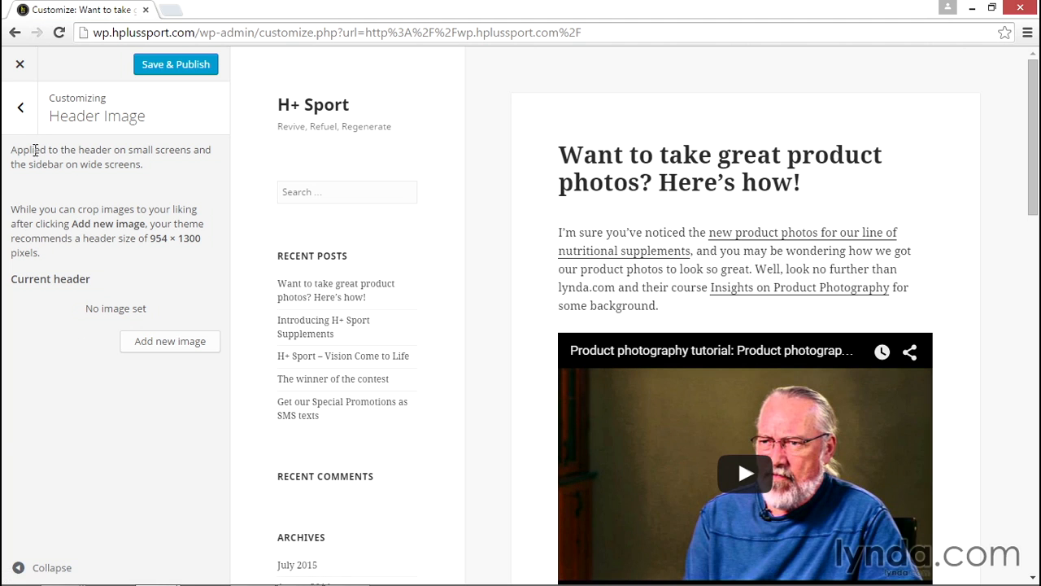
Set the cyclist photo header.jpg from the media library as the background image and check it along the preview page
{"action": "left_click", "coordinate": [21, 111]}
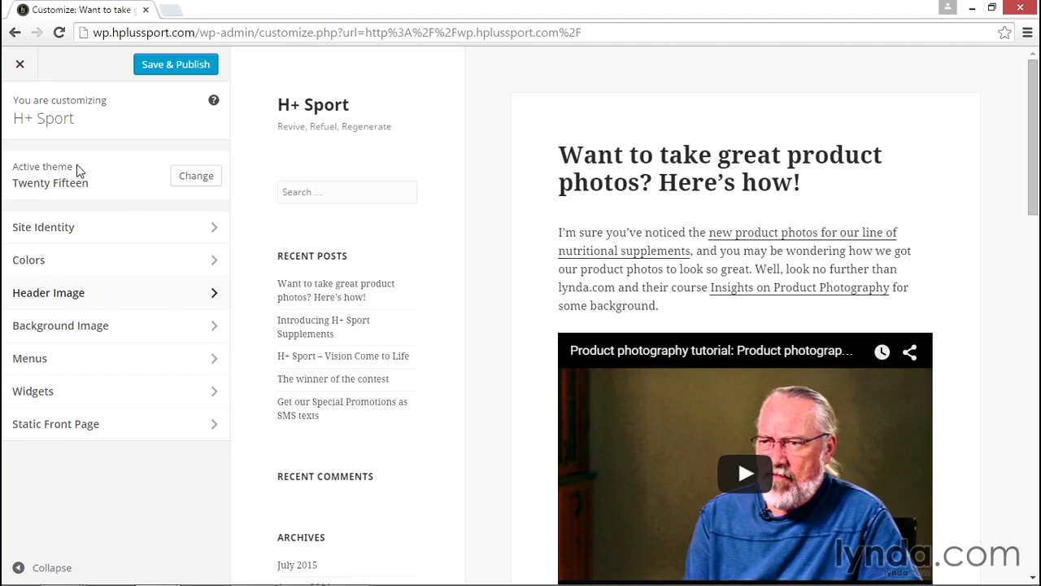
{"action": "left_click", "coordinate": [118, 332]}
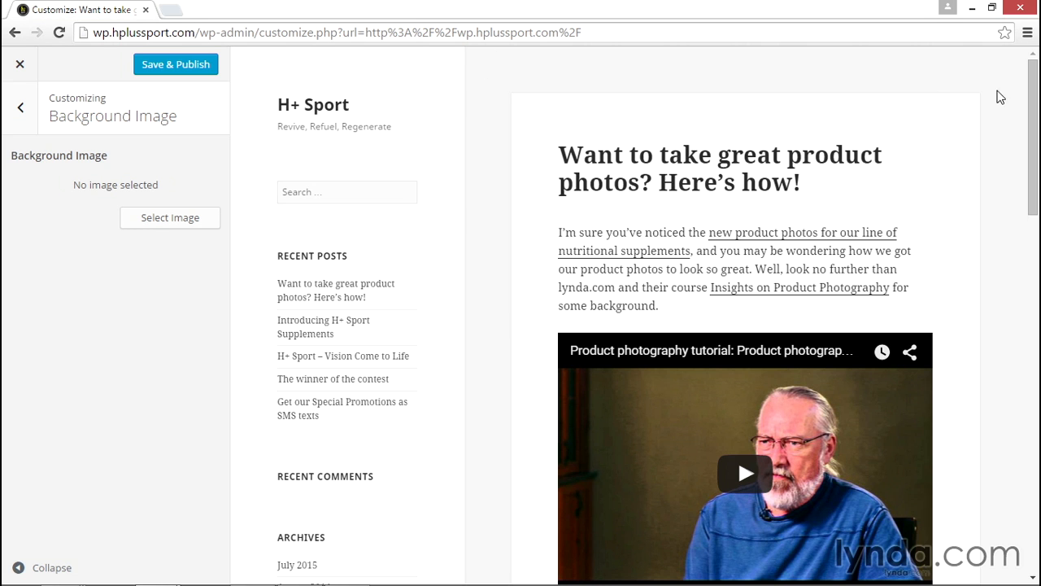
{"action": "left_click", "coordinate": [149, 218]}
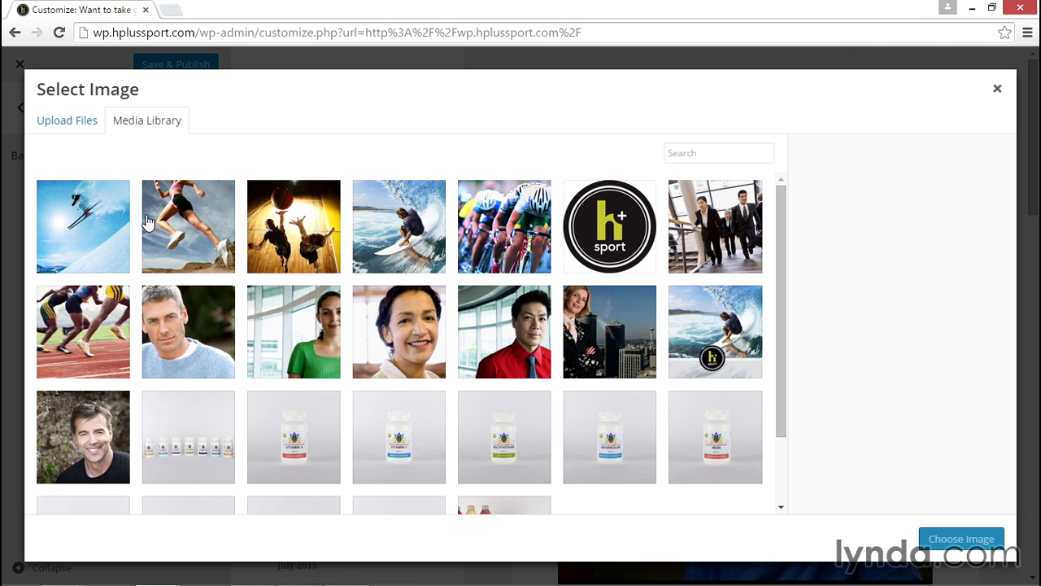
{"action": "left_click", "coordinate": [515, 231]}
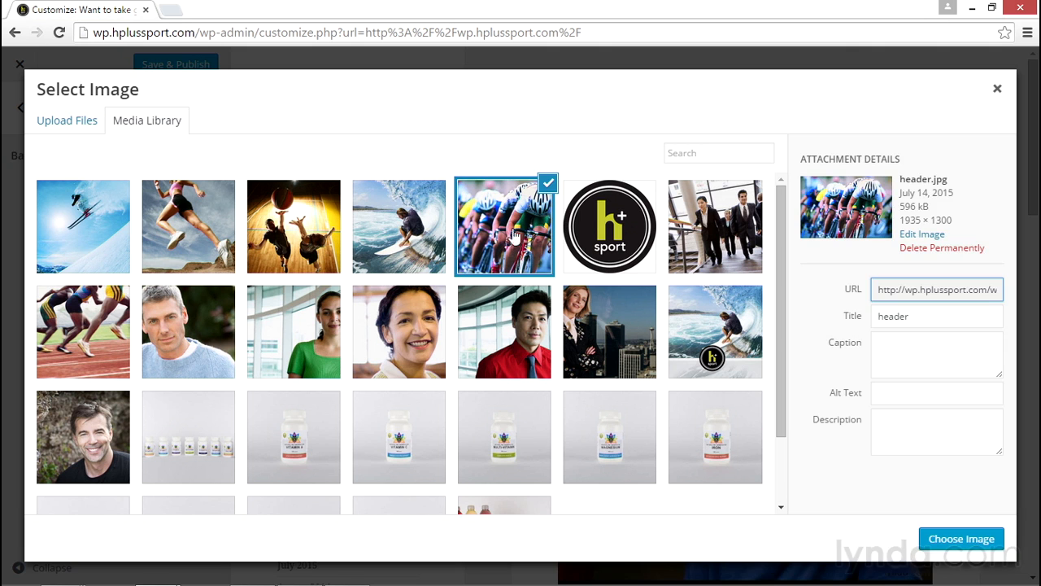
{"action": "left_click", "coordinate": [962, 539]}
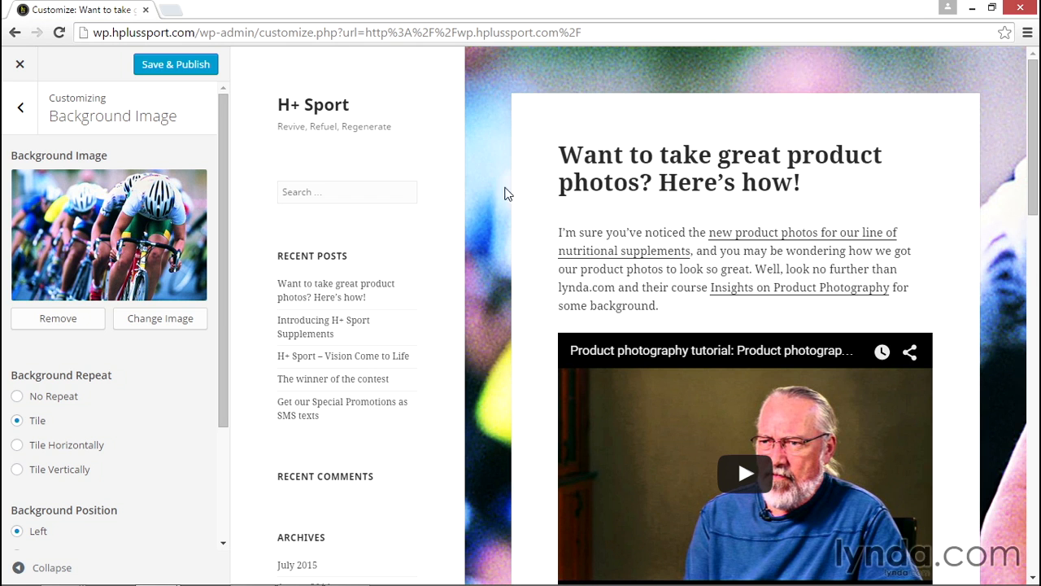
{"action": "scroll", "coordinate": [1011, 404], "scroll_direction": "down", "scroll_amount": 5}
{"action": "scroll", "coordinate": [1011, 411], "scroll_direction": "down", "scroll_amount": 7}
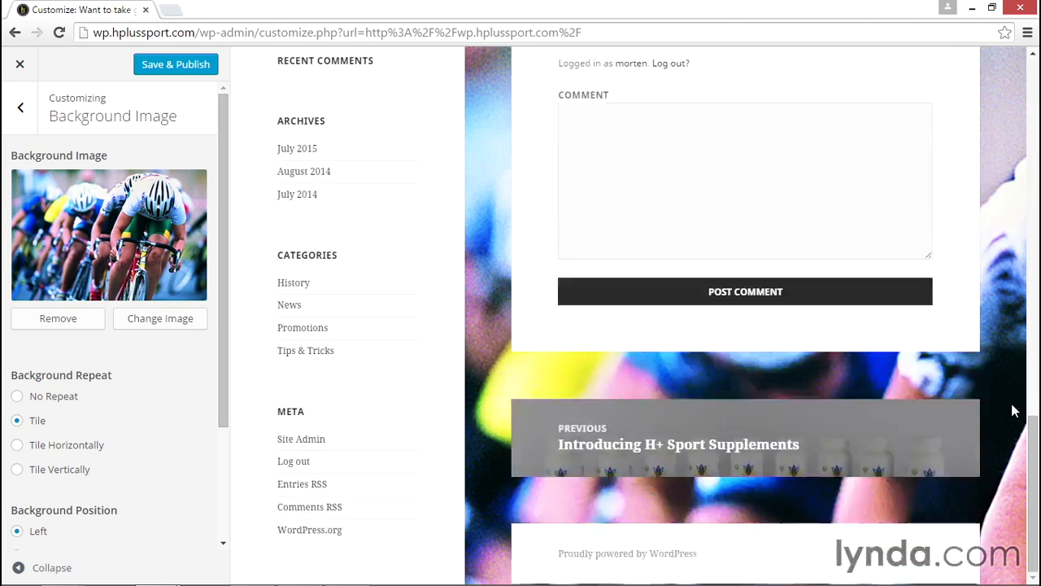
{"action": "scroll", "coordinate": [1011, 411], "scroll_direction": "up", "scroll_amount": 12}
{"action": "scroll", "coordinate": [1013, 411], "scroll_direction": "down", "scroll_amount": 4}
{"action": "scroll", "coordinate": [1012, 411], "scroll_direction": "up", "scroll_amount": 5}
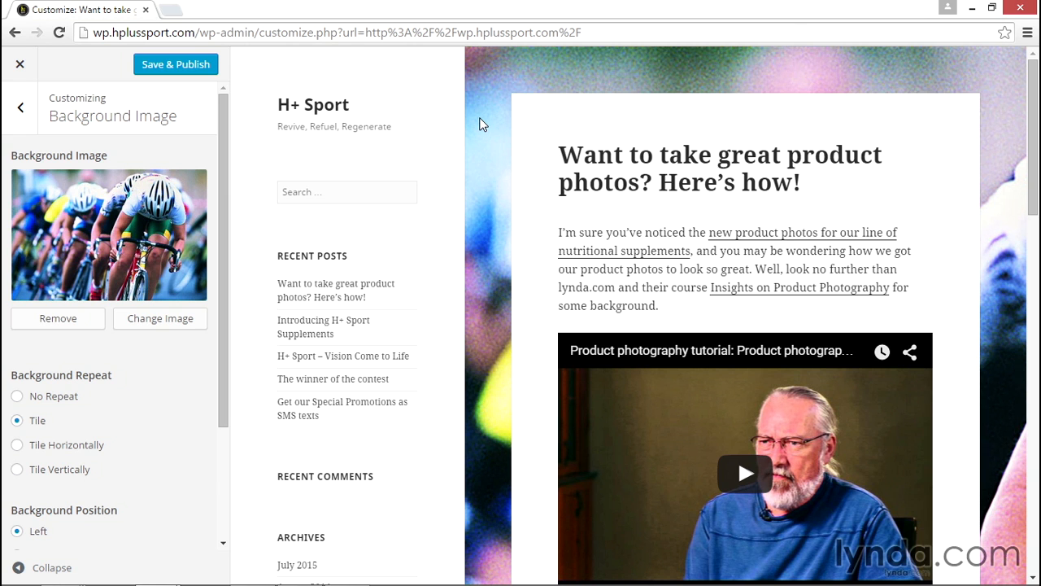
Try the background image with No Repeat, return it to Tile, and change its position to Center and finally Right
{"action": "left_click_drag", "start_coordinate": [219, 277], "coordinate": [207, 423]}
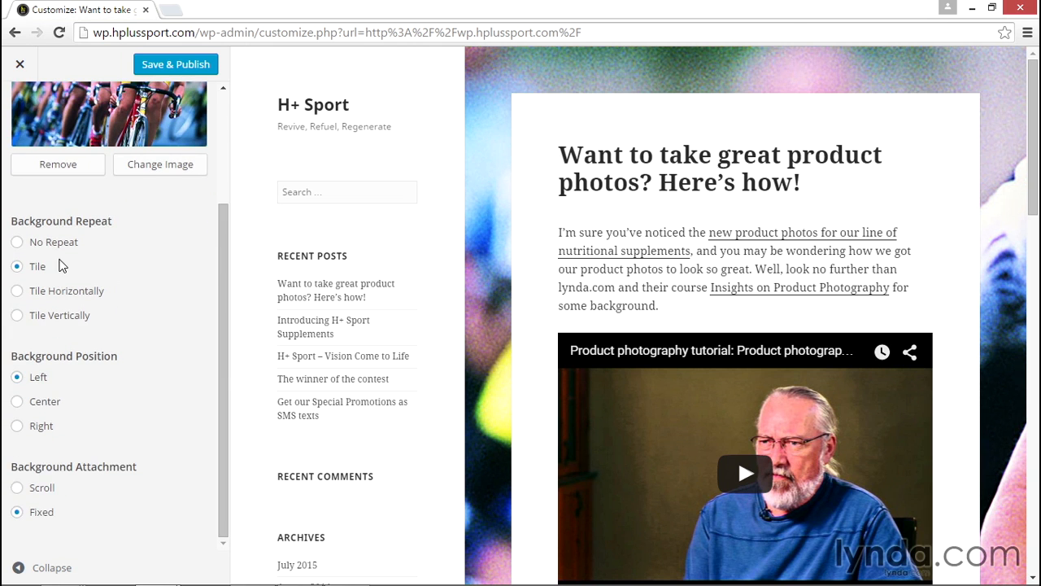
{"action": "left_click", "coordinate": [39, 244]}
{"action": "left_click", "coordinate": [38, 268]}
{"action": "left_click", "coordinate": [41, 402]}
{"action": "left_click", "coordinate": [40, 426]}
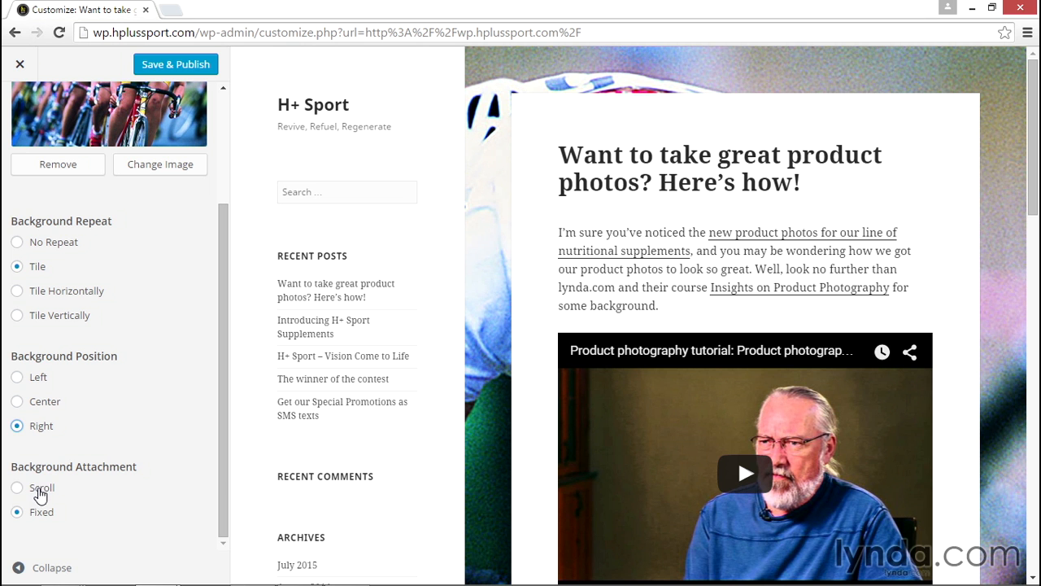
Check the fixed background along the preview page, set the background attachment to Scroll, and compare how it behaves
{"action": "scroll", "coordinate": [506, 223], "scroll_direction": "down", "scroll_amount": 10}
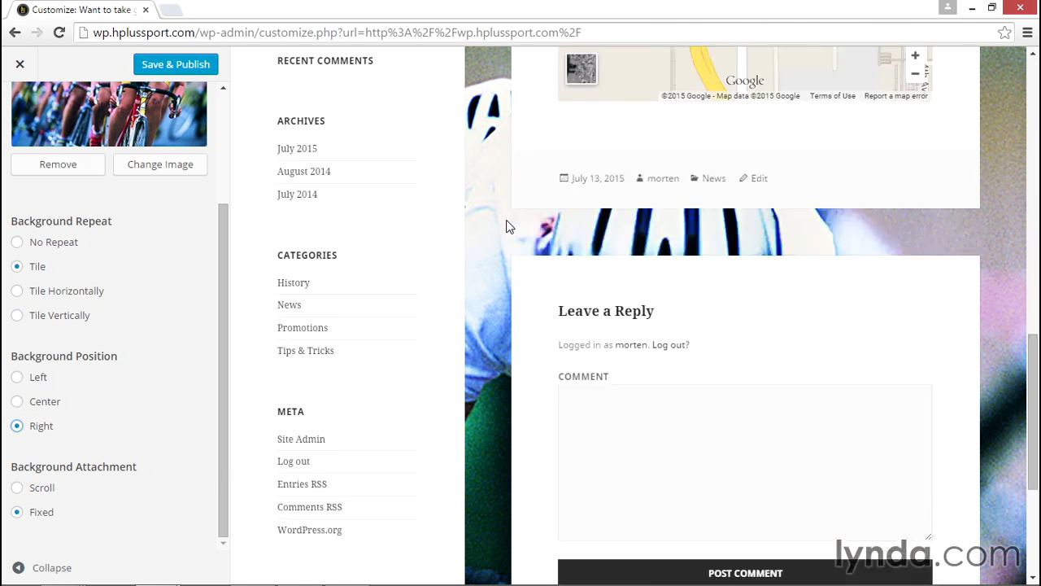
{"action": "scroll", "coordinate": [506, 226], "scroll_direction": "down", "scroll_amount": 5}
{"action": "scroll", "coordinate": [507, 225], "scroll_direction": "up", "scroll_amount": 8}
{"action": "scroll", "coordinate": [507, 236], "scroll_direction": "down", "scroll_amount": 7}
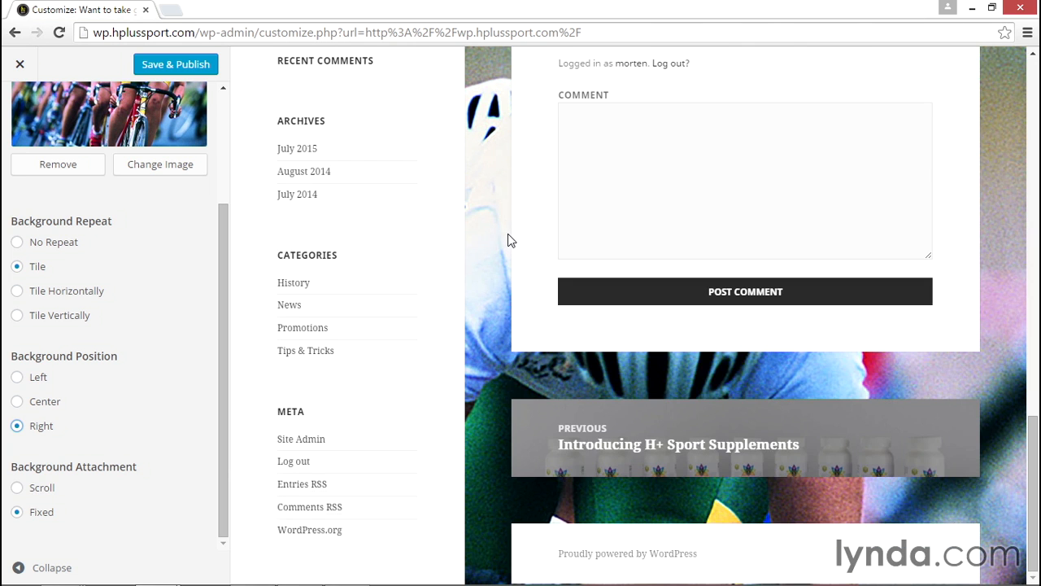
{"action": "left_click", "coordinate": [36, 488]}
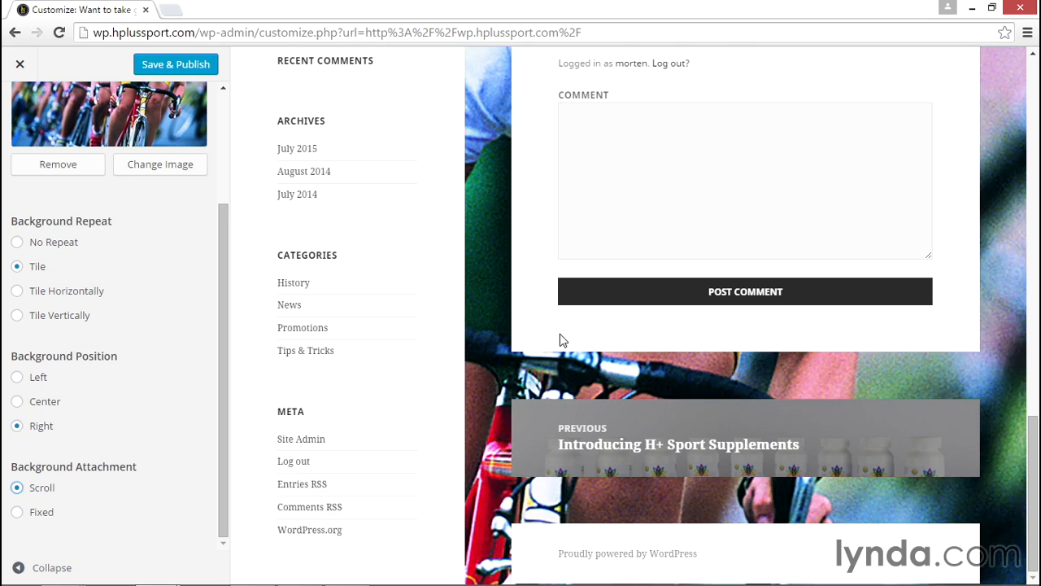
{"action": "scroll", "coordinate": [507, 349], "scroll_direction": "up", "scroll_amount": 15}
{"action": "scroll", "coordinate": [507, 350], "scroll_direction": "down", "scroll_amount": 9}
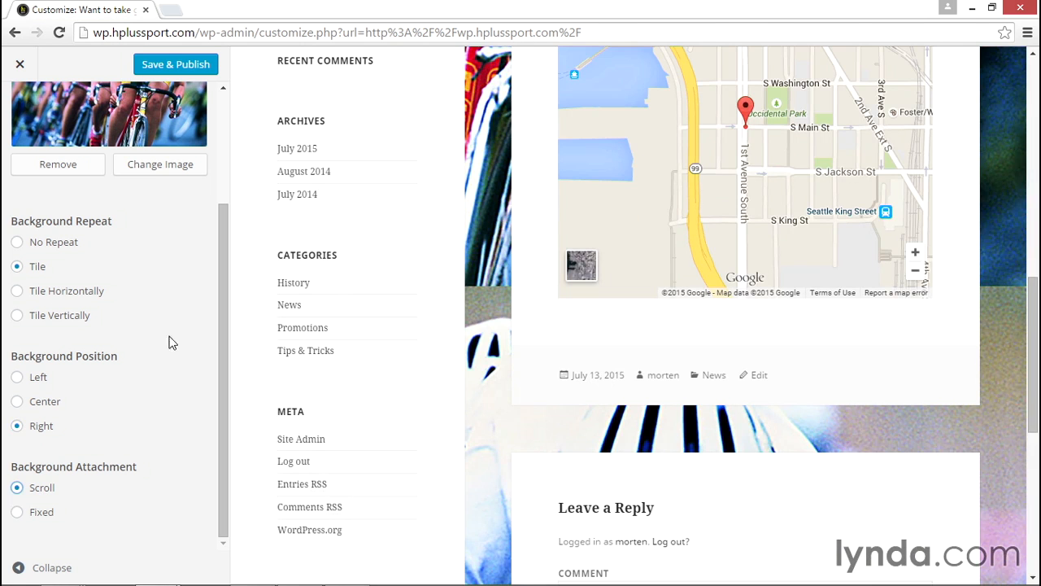
Remove the background image and return to the main list of customization sections
{"action": "left_click", "coordinate": [58, 166]}
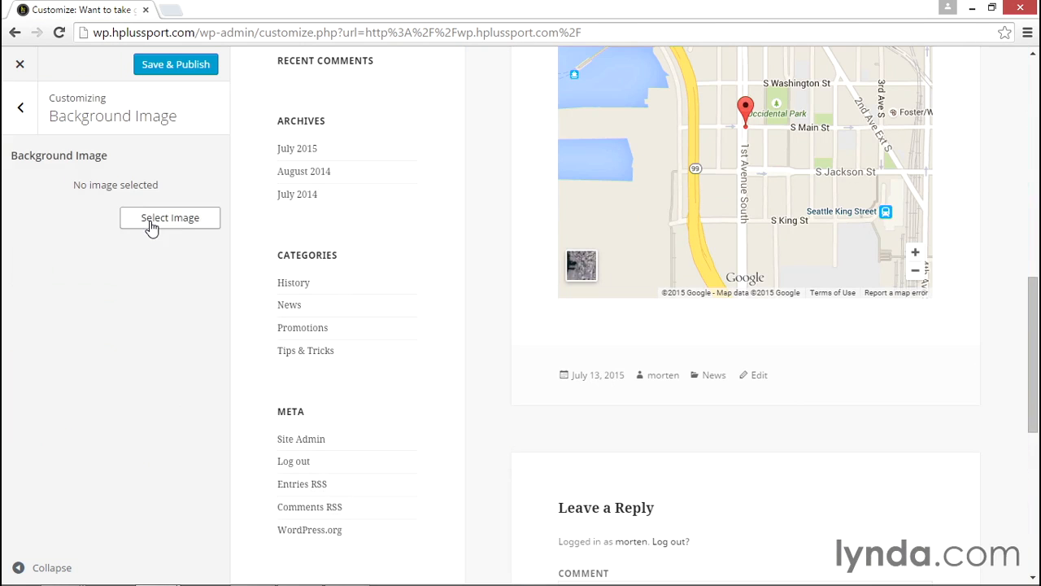
{"action": "left_click", "coordinate": [25, 106]}
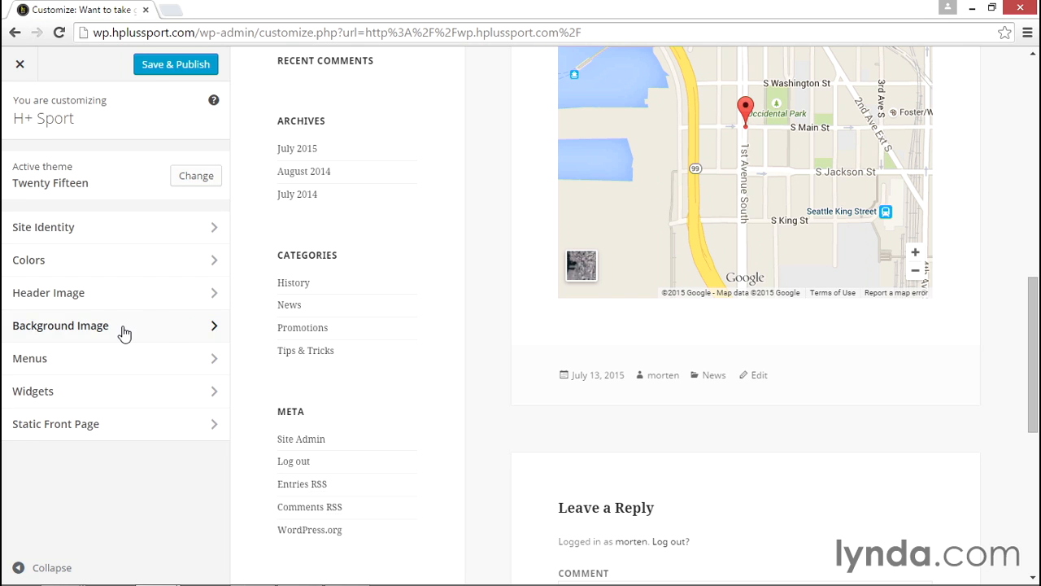